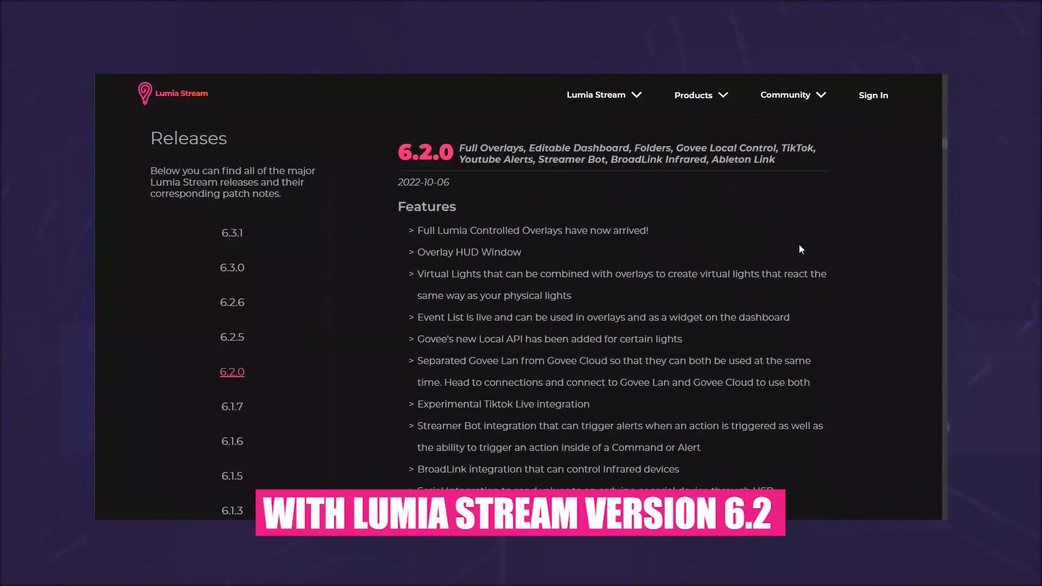
{"action": "scroll", "coordinate": [798, 249], "scroll_direction": "down", "scroll_amount": 5}
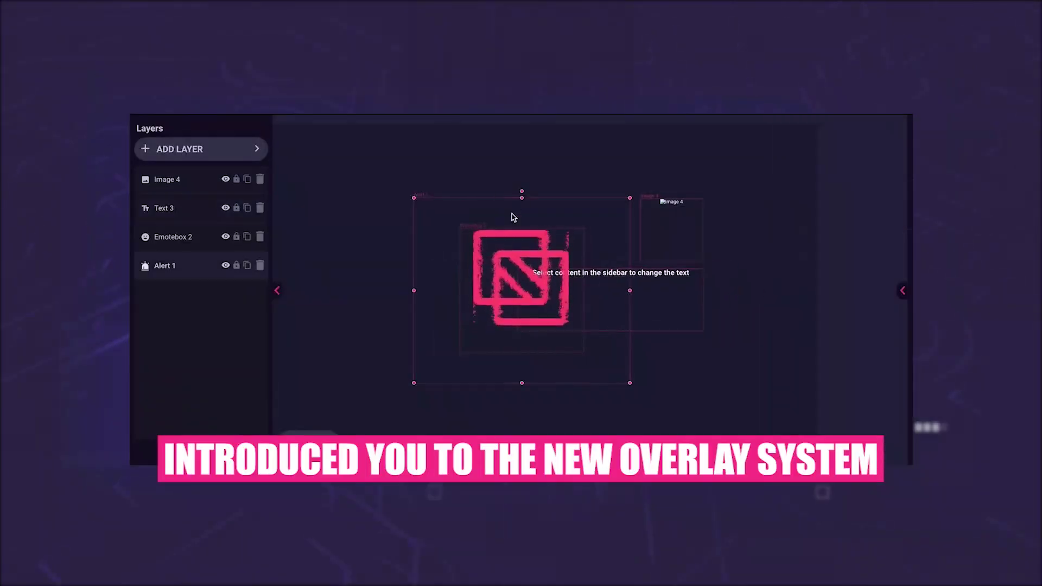
{"action": "left_click", "coordinate": [487, 347]}
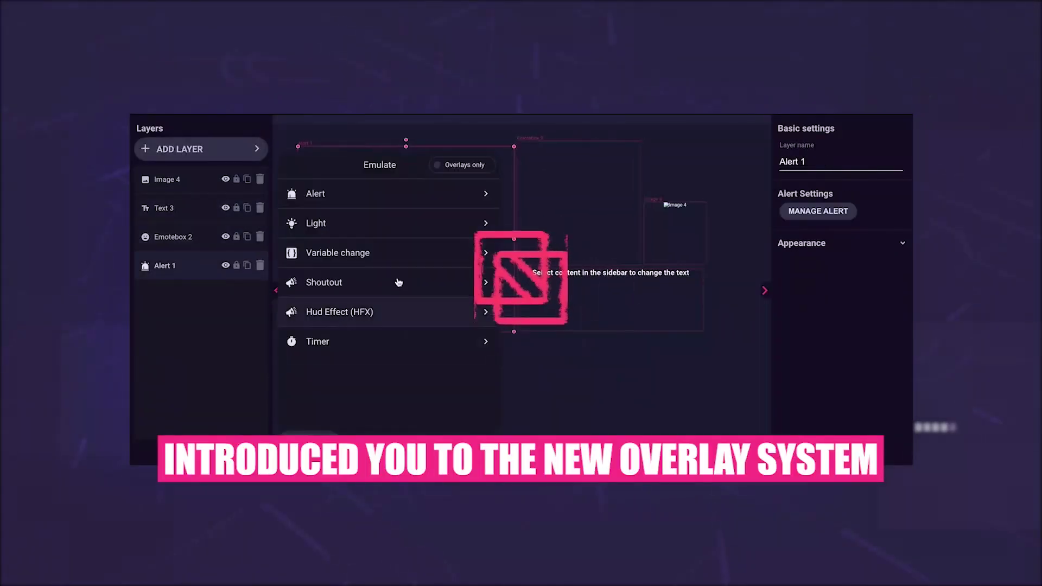
{"action": "left_click", "coordinate": [312, 193]}
{"action": "left_click", "coordinate": [339, 263]}
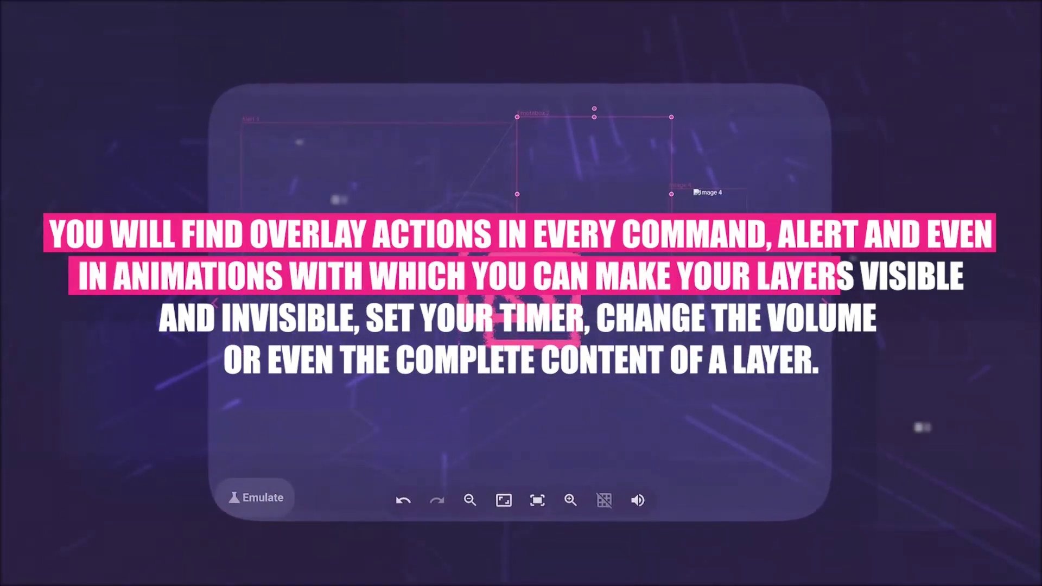
{"action": "left_click", "coordinate": [239, 497]}
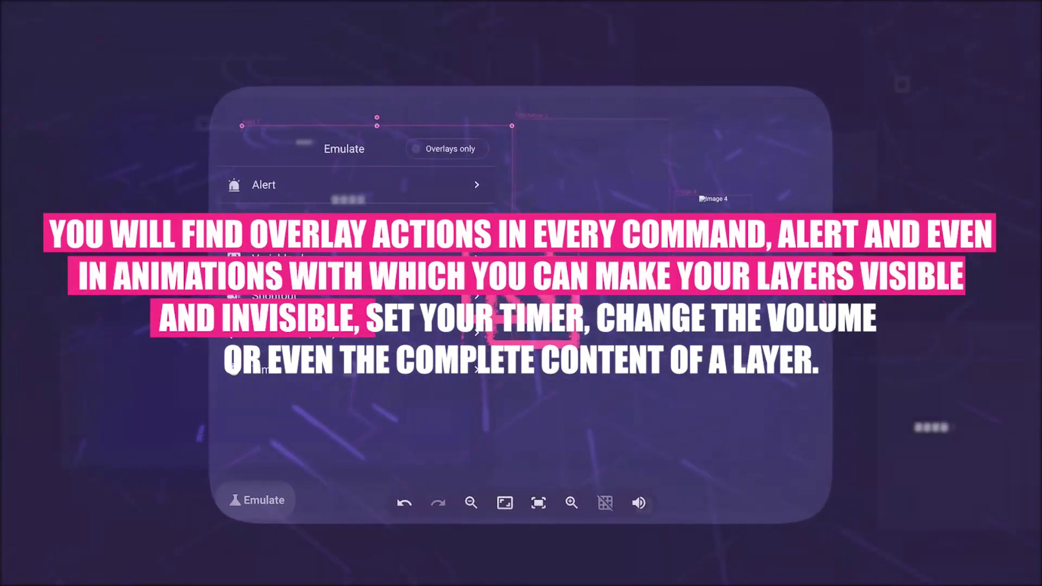
{"action": "left_click", "coordinate": [332, 185]}
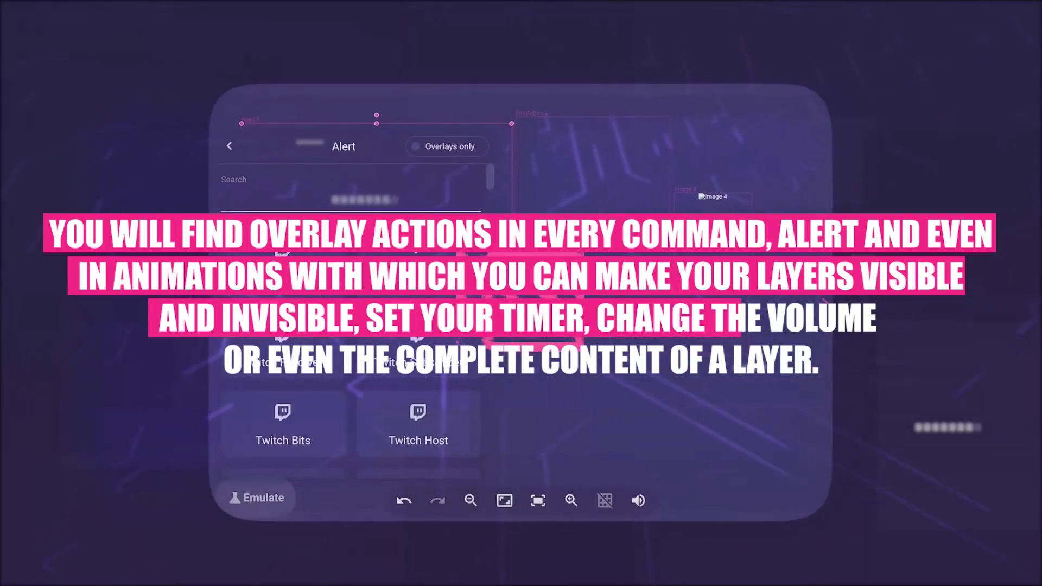
{"action": "left_click", "coordinate": [587, 385]}
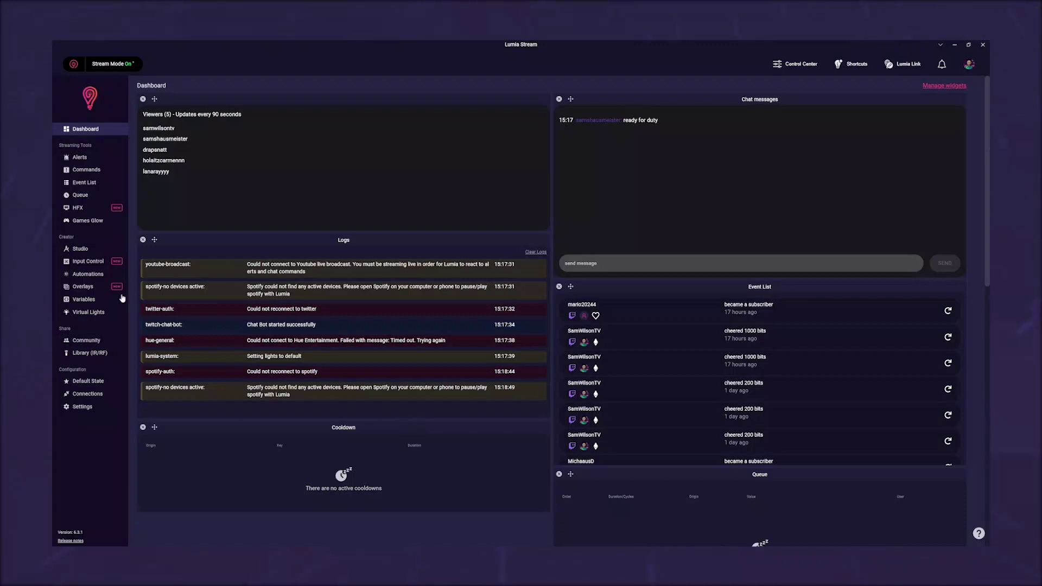
- Create a new overlay named Actions with a resolution of 1440p
{"action": "left_click", "coordinate": [84, 286]}
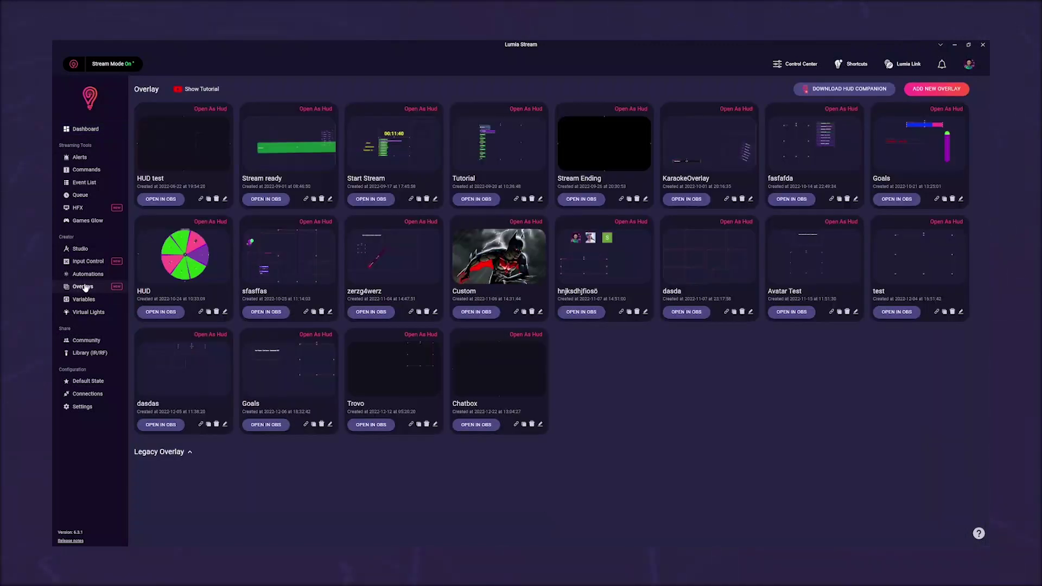
{"action": "left_click", "coordinate": [921, 90]}
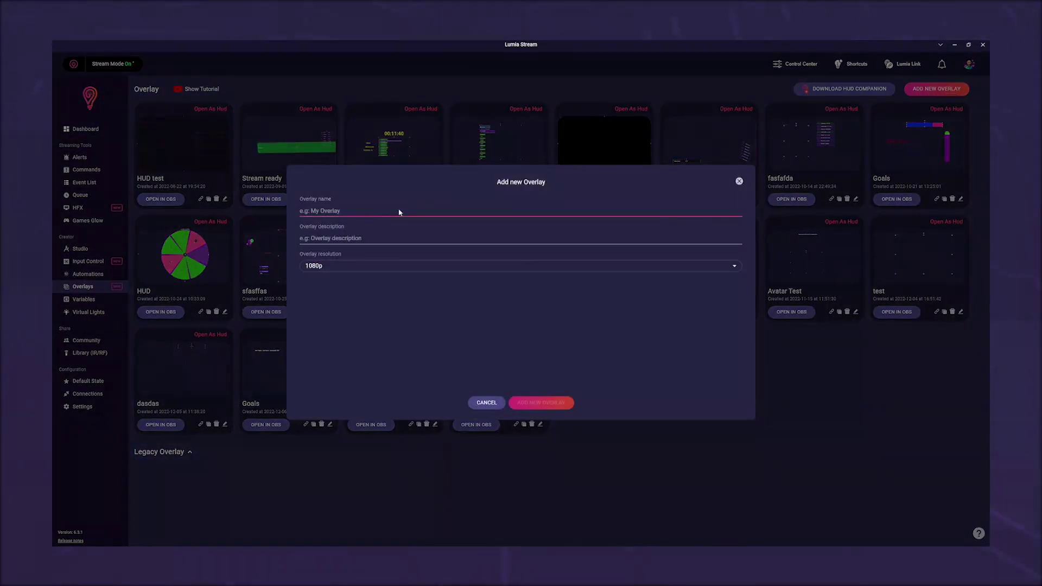
{"action": "type", "text": "Actions"}
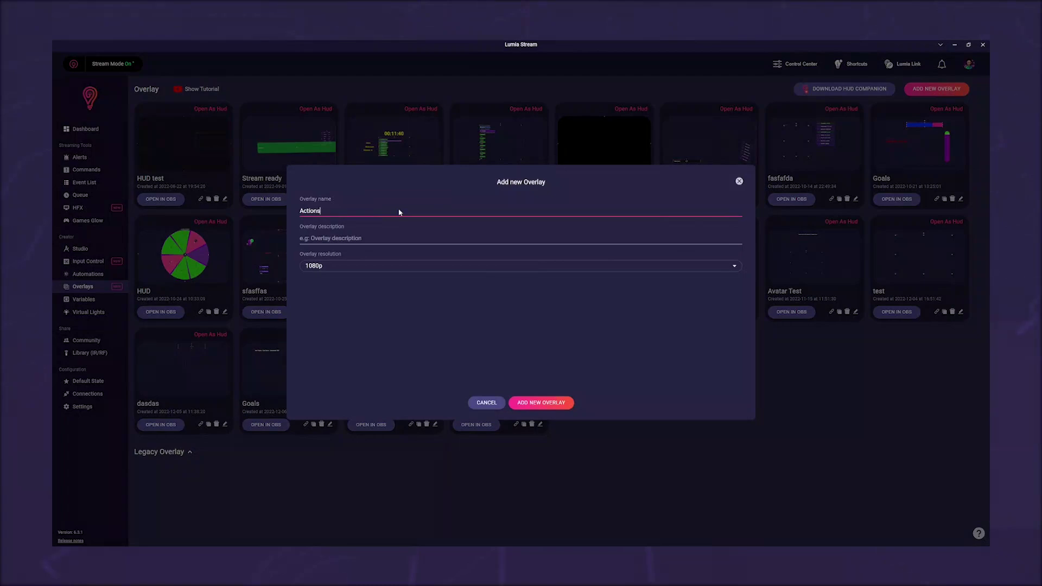
{"action": "left_click", "coordinate": [382, 266]}
{"action": "left_click", "coordinate": [377, 286]}
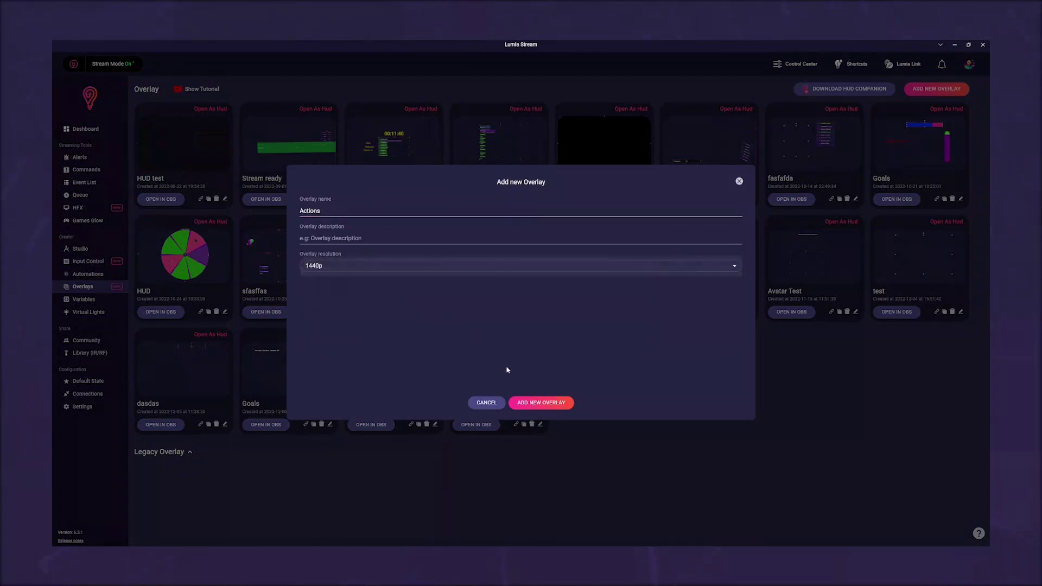
{"action": "left_click", "coordinate": [531, 403]}
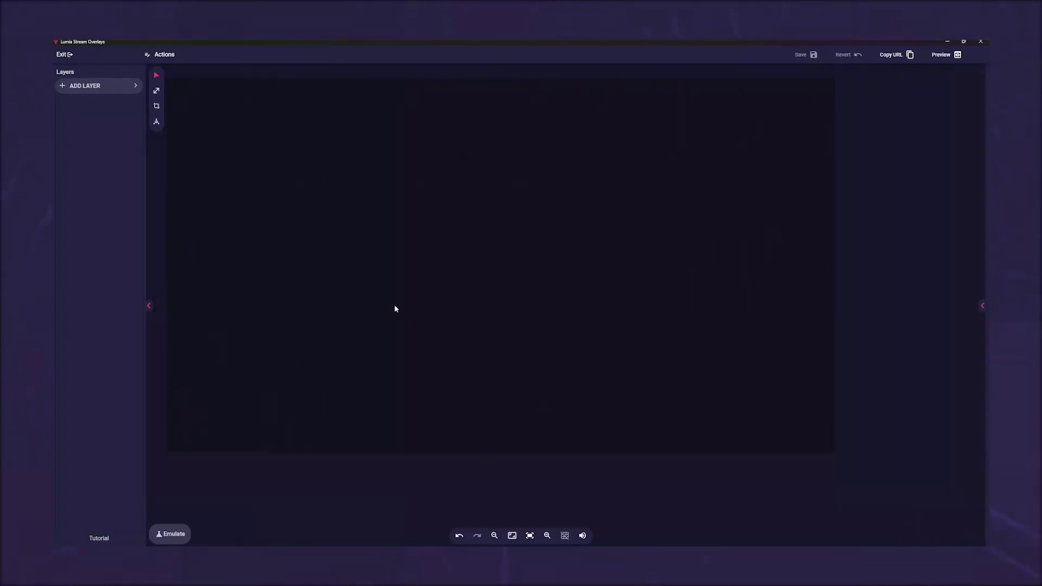
- Add a video layer near the upper middle of the canvas and enlarge it to about 657 by 443
{"action": "left_click", "coordinate": [97, 86]}
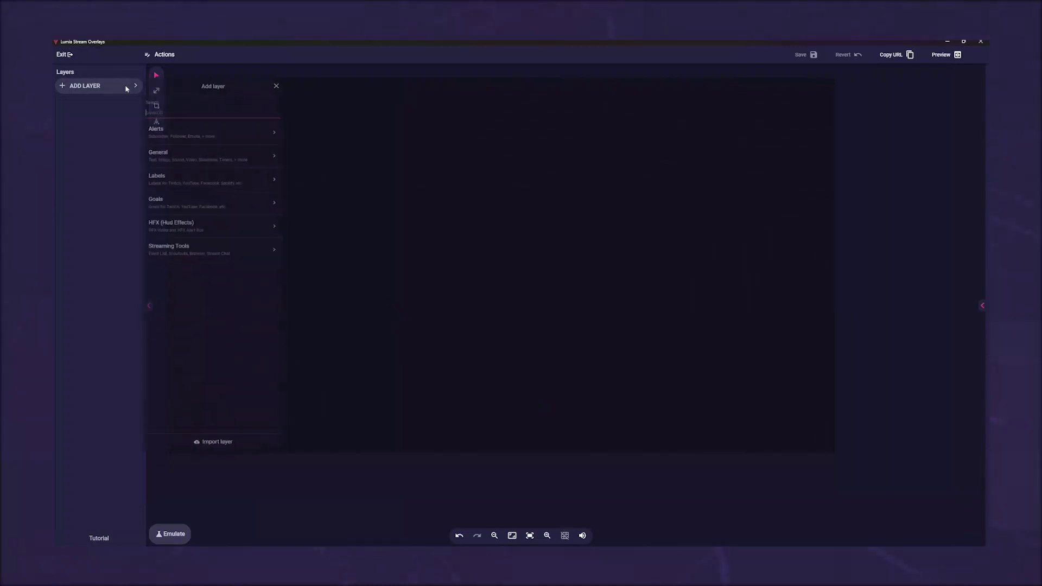
{"action": "left_click", "coordinate": [198, 163]}
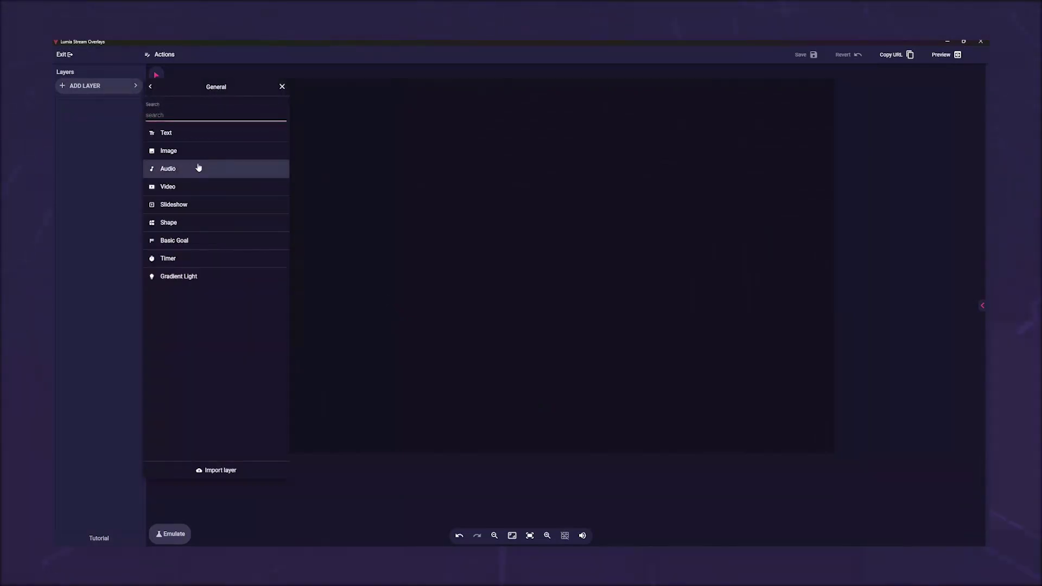
{"action": "left_click", "coordinate": [198, 187]}
{"action": "left_click_drag", "start_coordinate": [480, 262], "coordinate": [502, 142]}
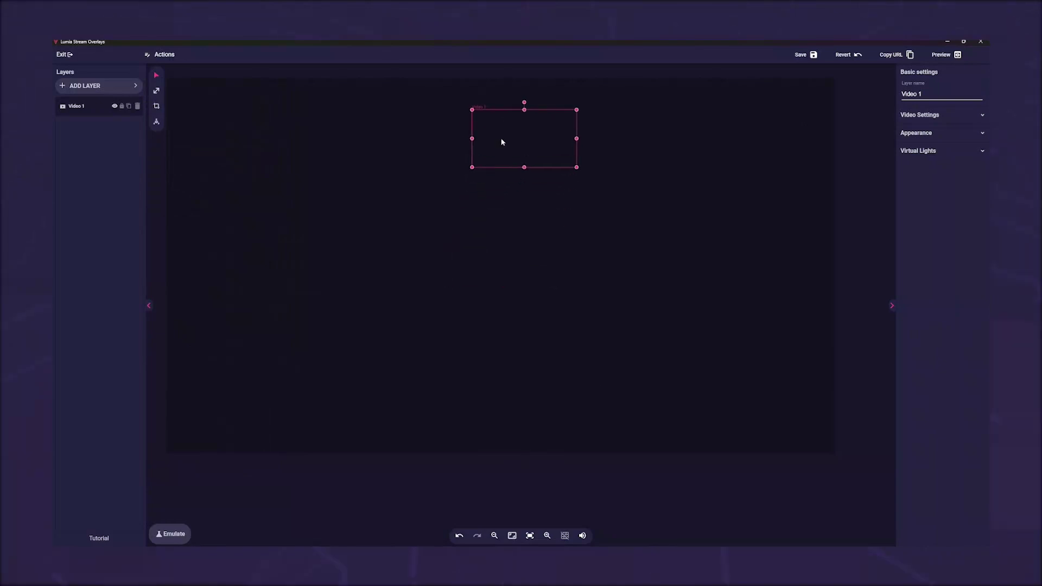
{"action": "left_click", "coordinate": [581, 173]}
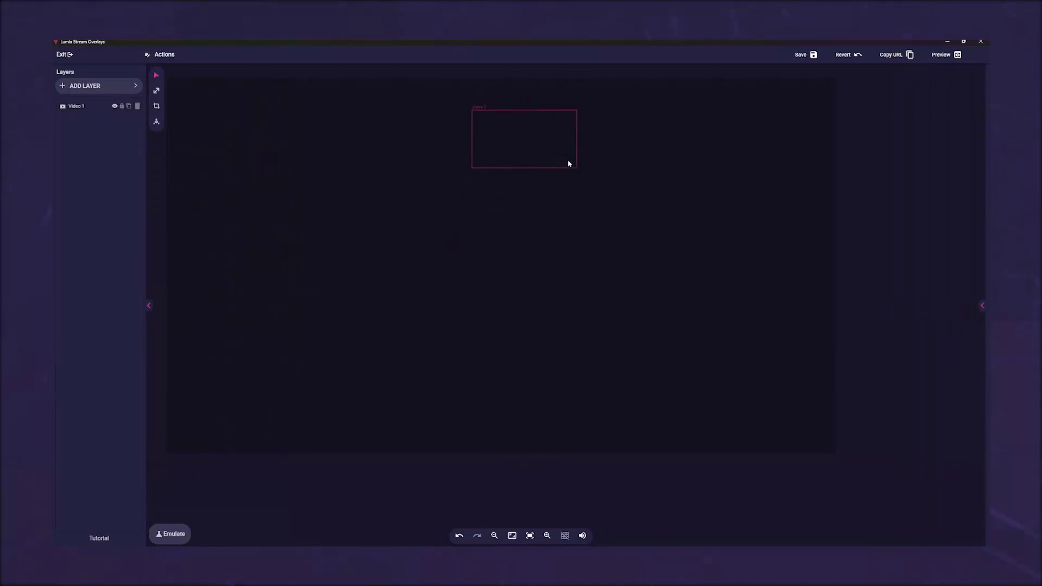
{"action": "left_click", "coordinate": [575, 166]}
{"action": "left_click_drag", "start_coordinate": [577, 168], "coordinate": [644, 226]}
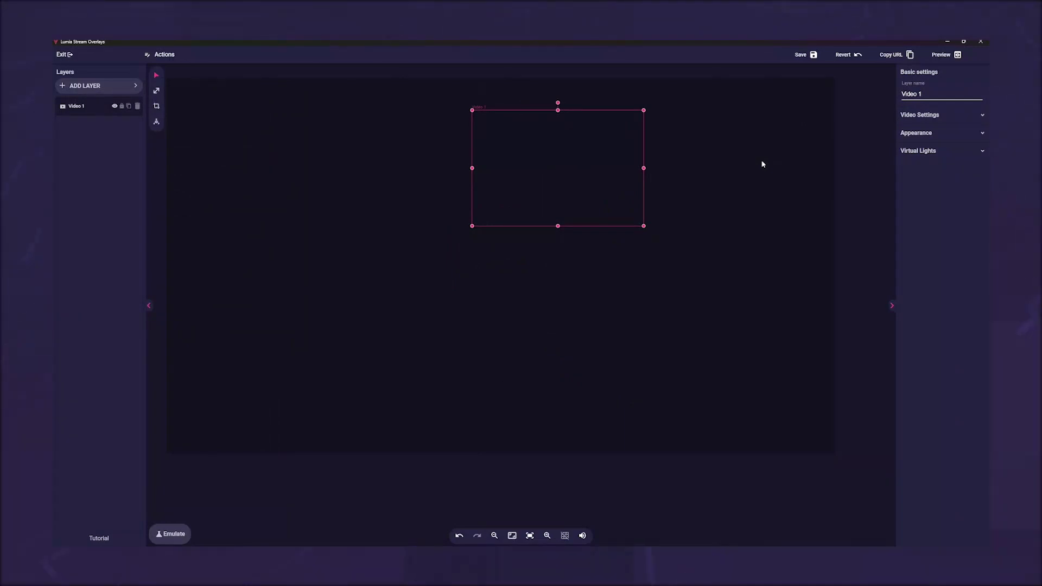
- Rename the video layer Memes and assign it the first video in the media library
{"action": "left_click_drag", "start_coordinate": [925, 94], "coordinate": [884, 93]}
{"action": "type", "text": "Memes"}
{"action": "left_click", "coordinate": [928, 116]}
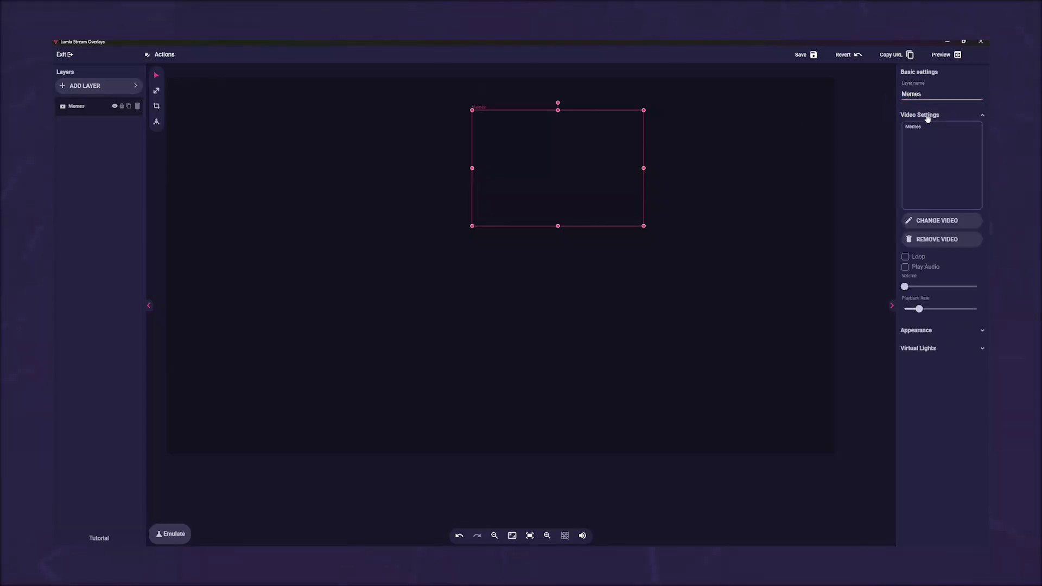
{"action": "left_click", "coordinate": [930, 150]}
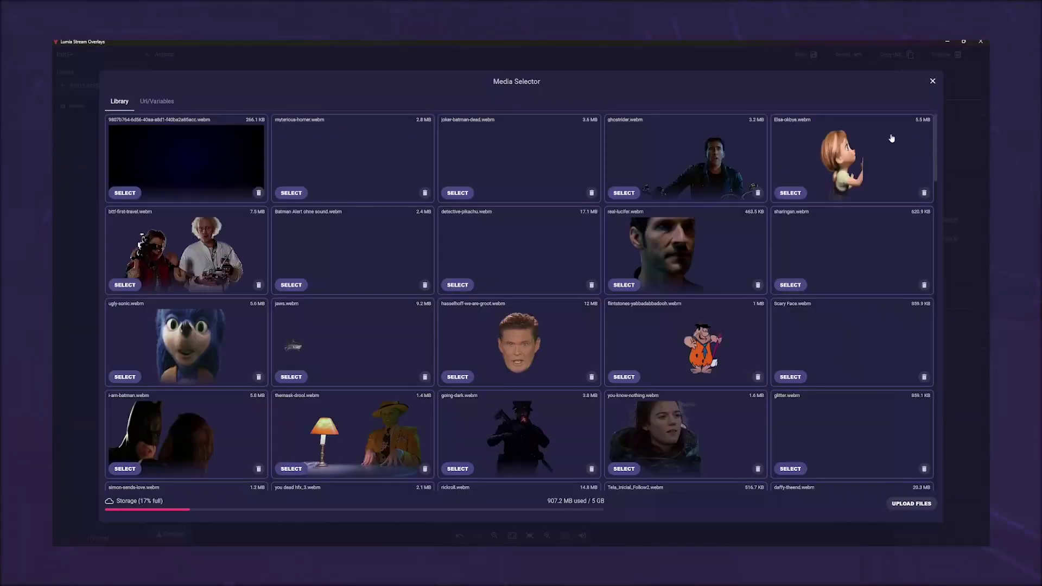
{"action": "left_click", "coordinate": [213, 157]}
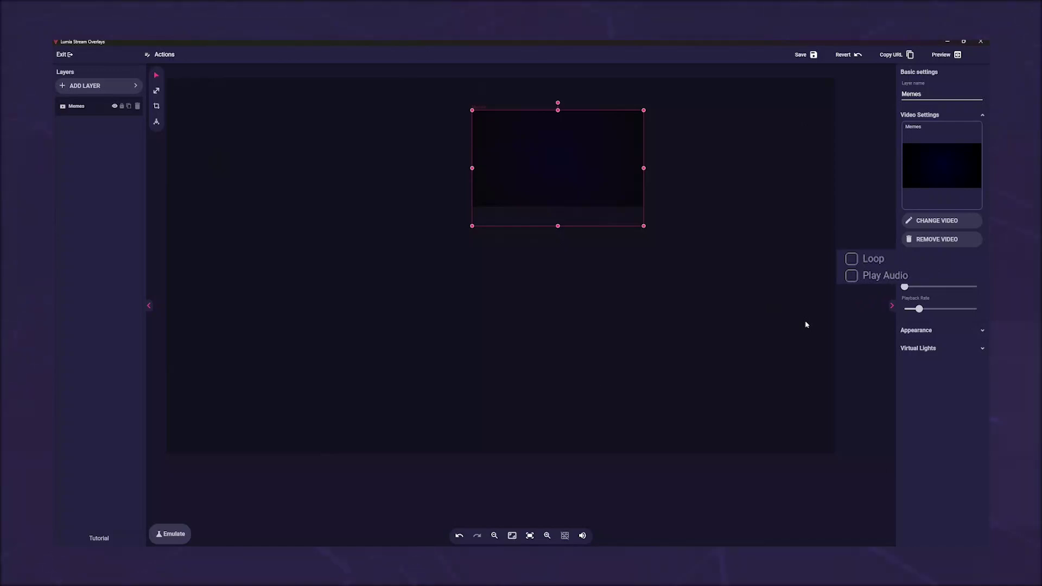
{"action": "left_click", "coordinate": [909, 332]}
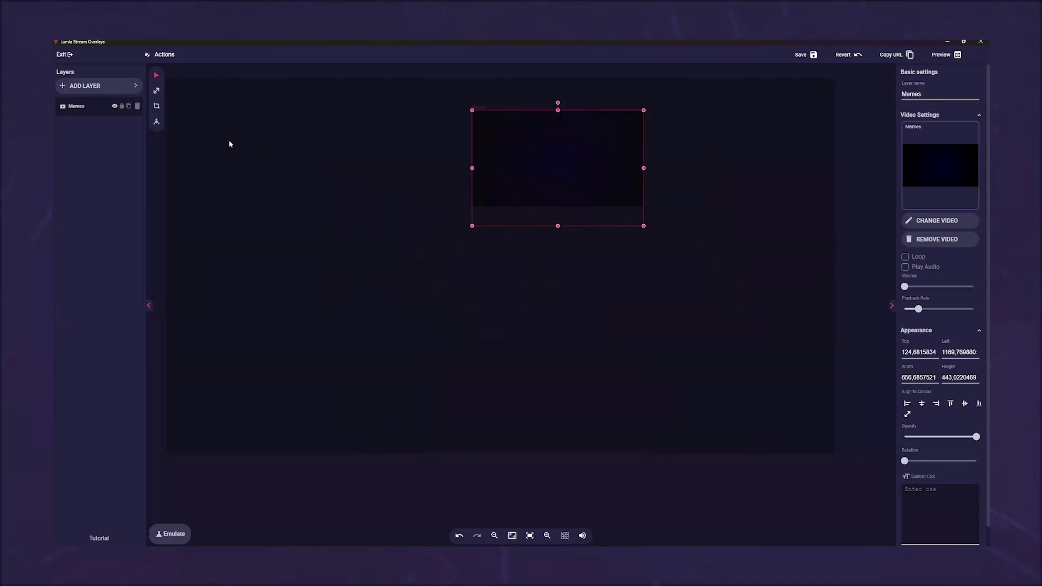
- Hide the Memes layer, then save and close the Actions overlay
{"action": "left_click", "coordinate": [114, 107]}
{"action": "left_click", "coordinate": [802, 55]}
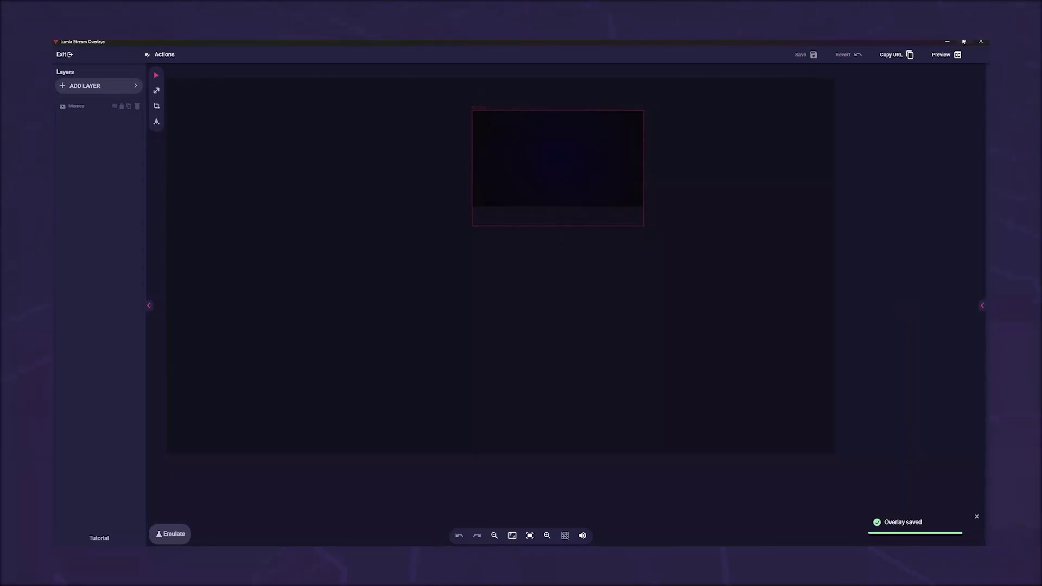
{"action": "left_click", "coordinate": [980, 42]}
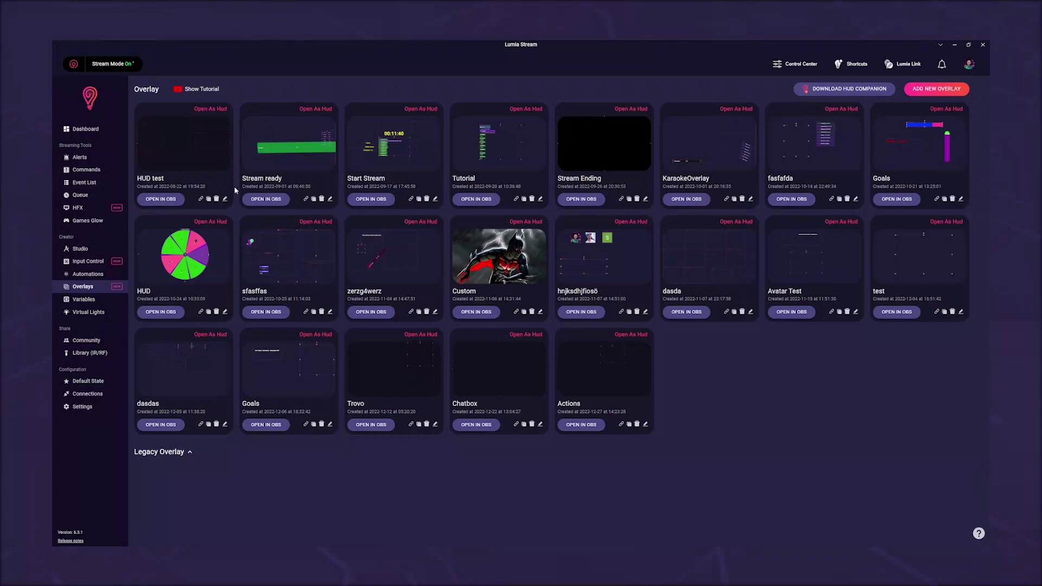
- Create a new chat command named video and exclude it from the !commands page
{"action": "left_click", "coordinate": [121, 172]}
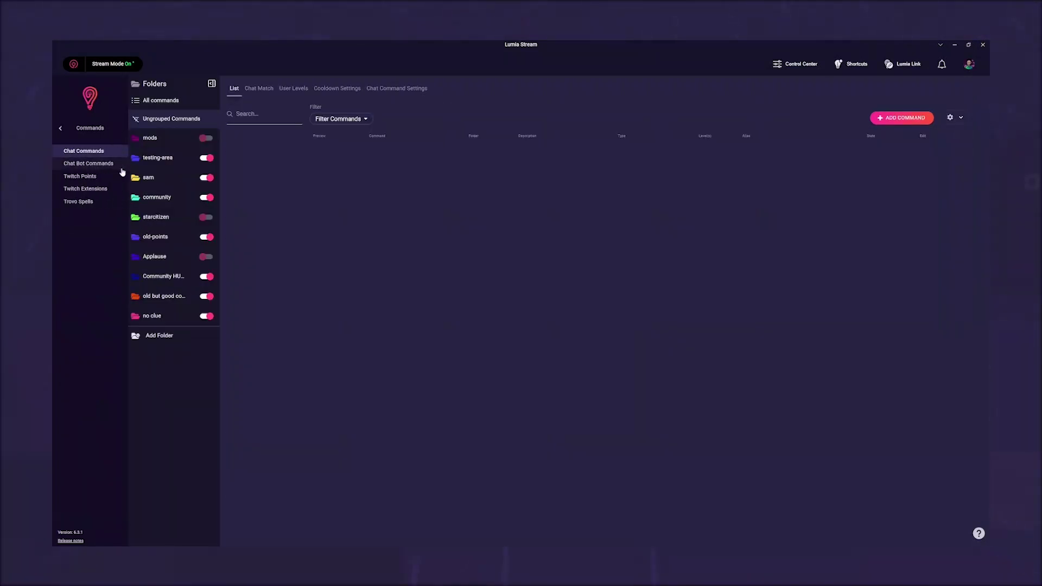
{"action": "left_click", "coordinate": [900, 117]}
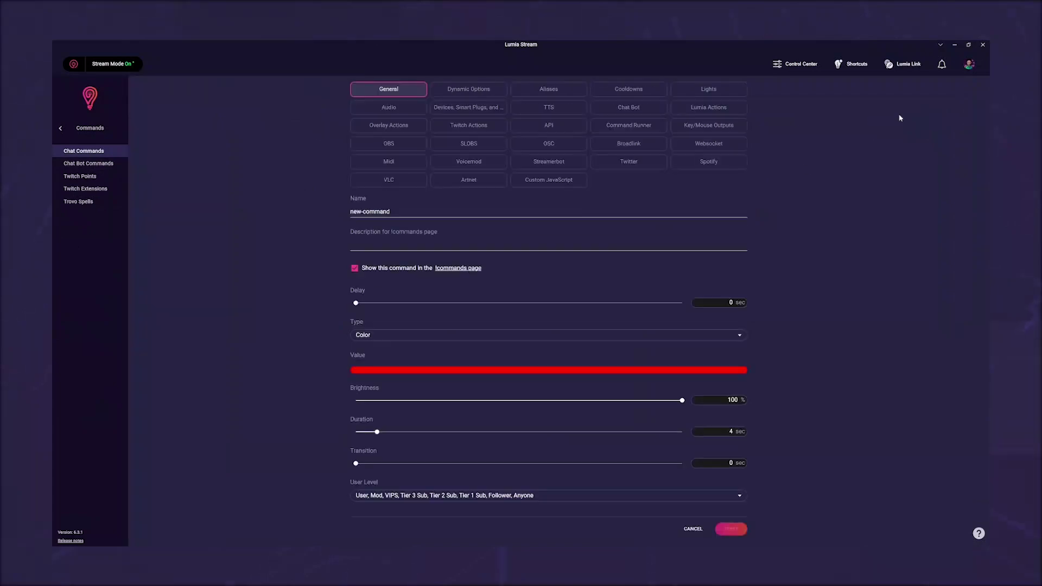
{"action": "triple_click", "coordinate": [397, 212]}
{"action": "type", "text": "video"}
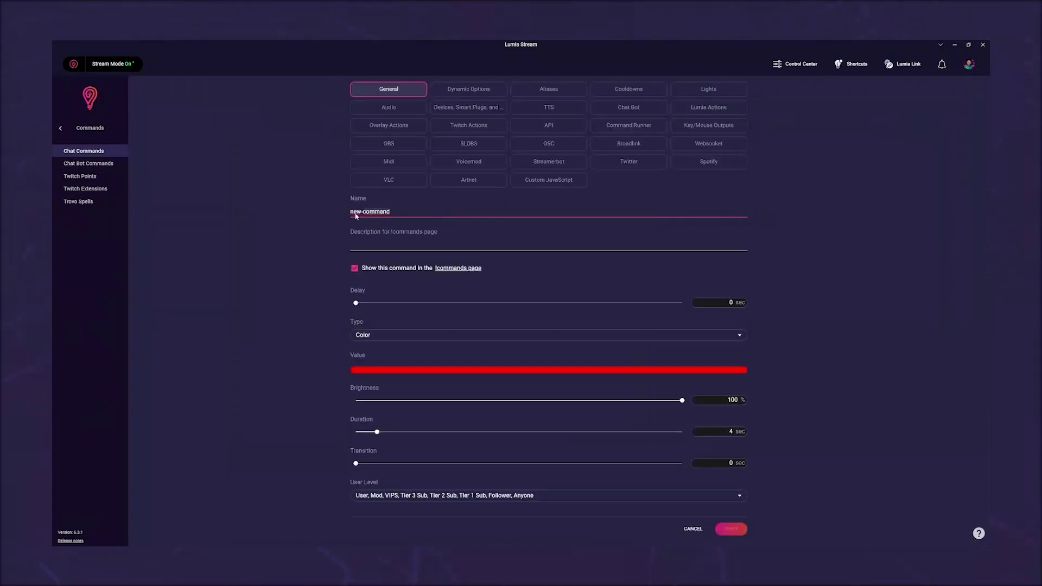
{"action": "left_click", "coordinate": [354, 267]}
- Set the video command's type to No Light Change and its duration to 6.3 seconds
{"action": "left_click", "coordinate": [364, 335]}
{"action": "left_click", "coordinate": [375, 333]}
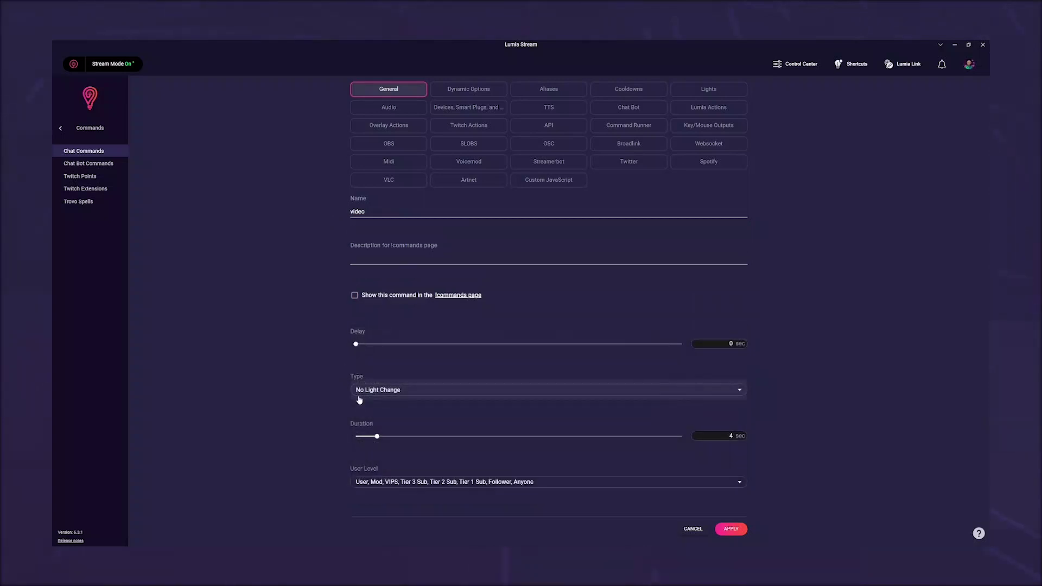
{"action": "left_click_drag", "start_coordinate": [377, 438], "coordinate": [391, 440]}
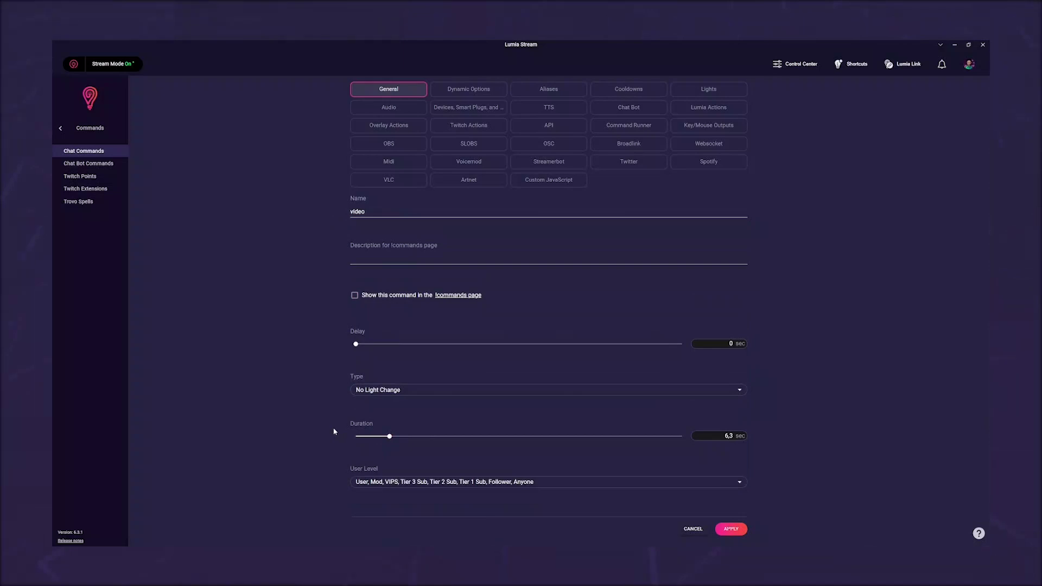
- Refresh the overlay settings and add a start Set Layer Visibility action that turns on the Memes layer of the Actions overlay
{"action": "left_click", "coordinate": [376, 131]}
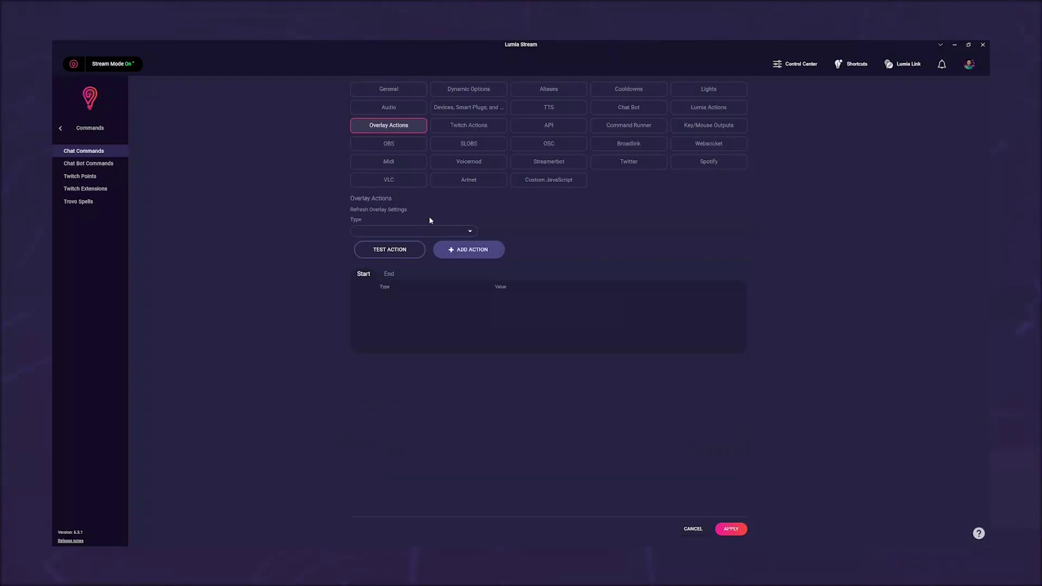
{"action": "left_click", "coordinate": [402, 212]}
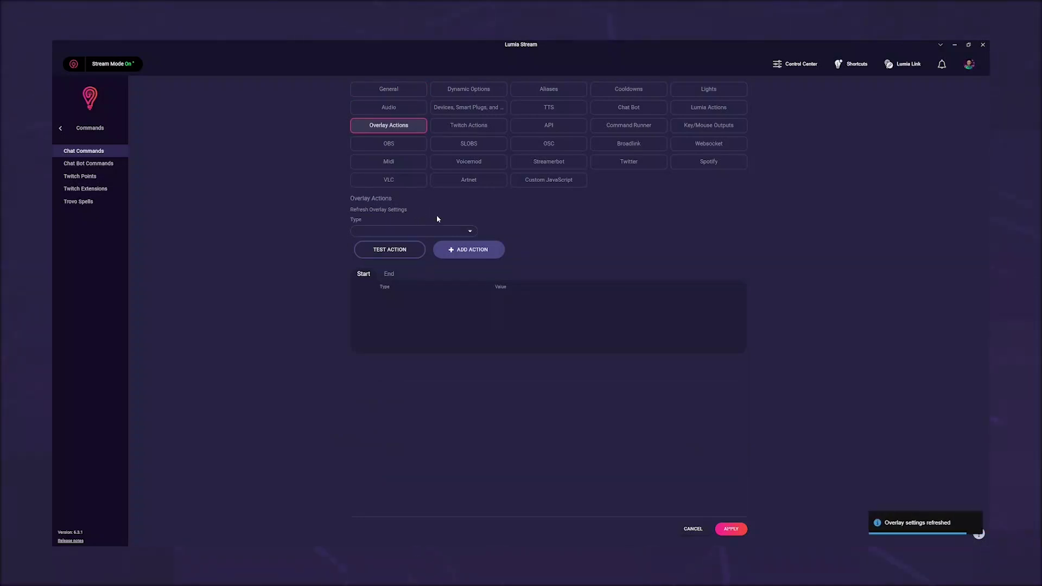
{"action": "left_click", "coordinate": [446, 231]}
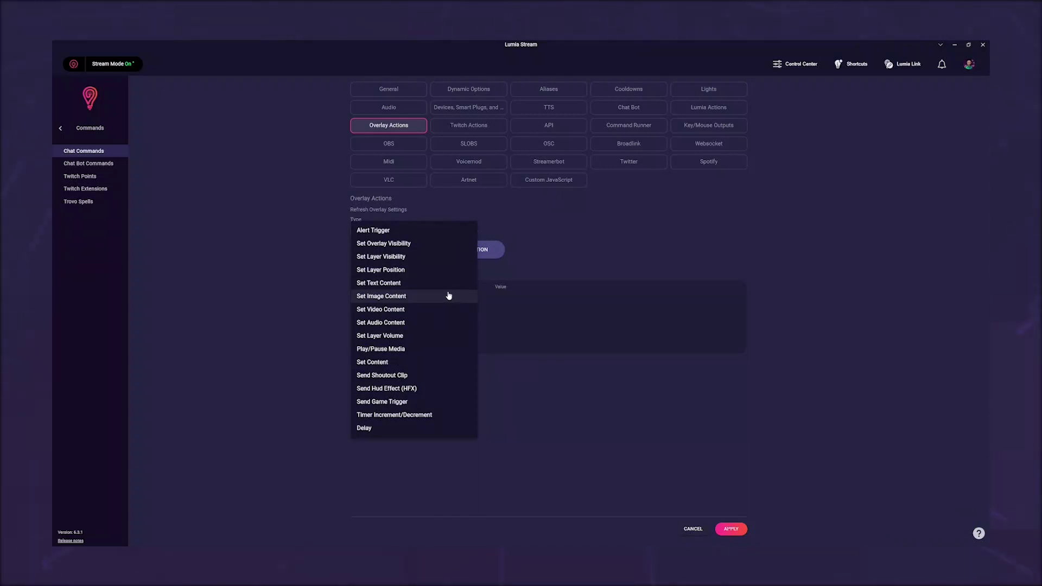
{"action": "left_click", "coordinate": [435, 262]}
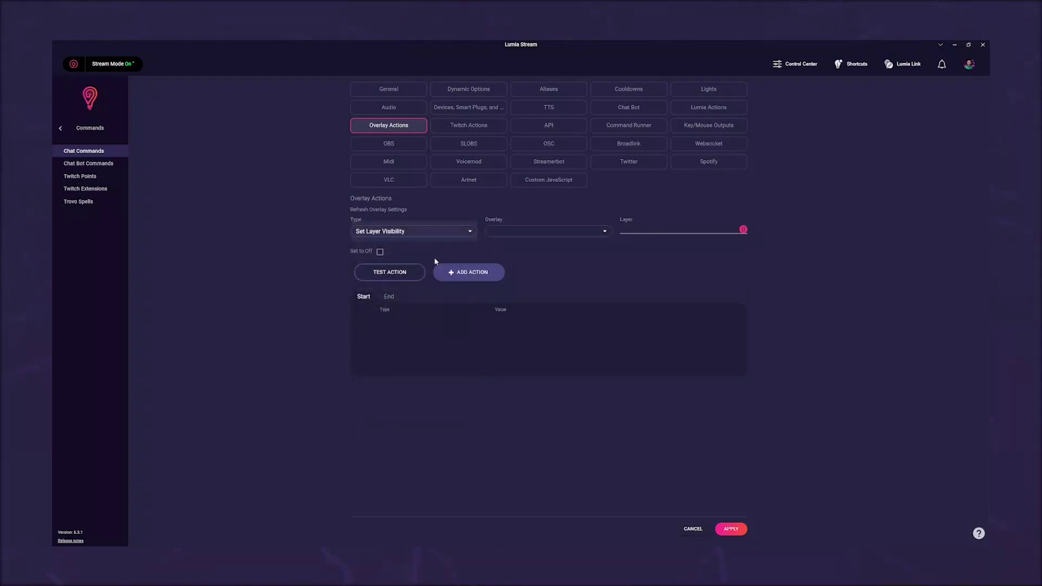
{"action": "left_click", "coordinate": [536, 234]}
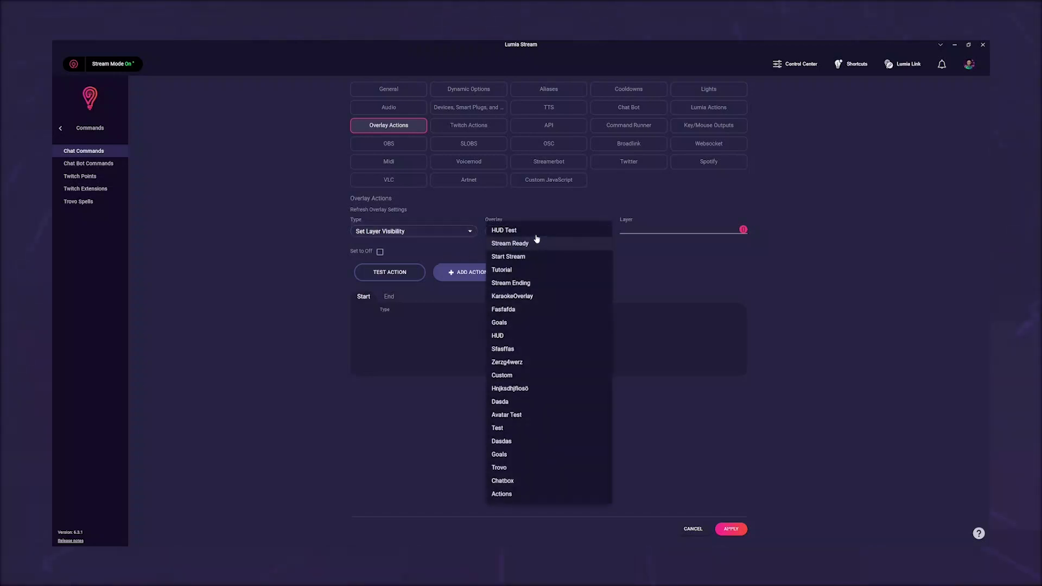
{"action": "left_click", "coordinate": [510, 493]}
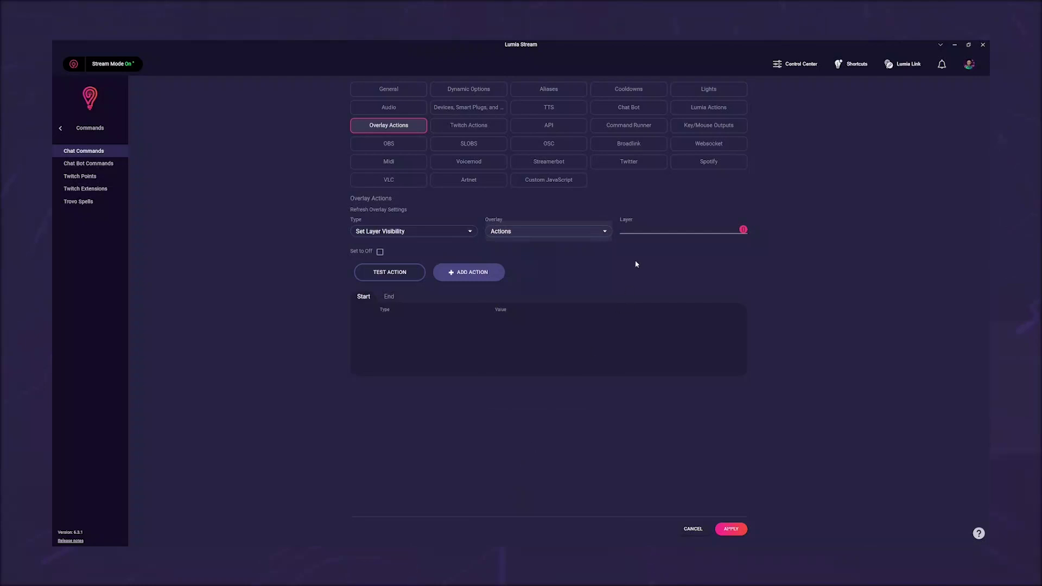
{"action": "left_click", "coordinate": [643, 232]}
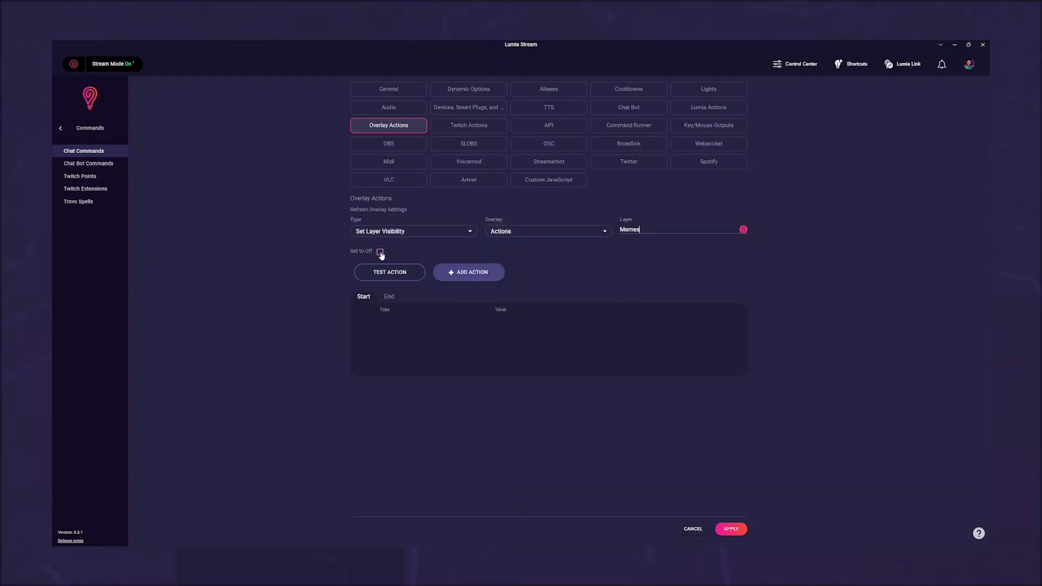
{"action": "left_click", "coordinate": [380, 252]}
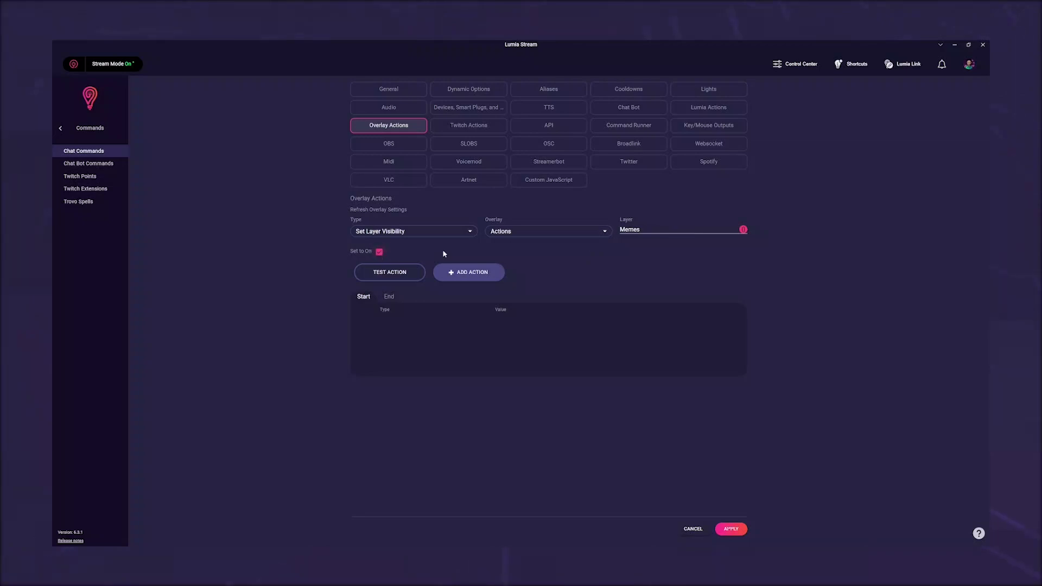
{"action": "left_click", "coordinate": [469, 272]}
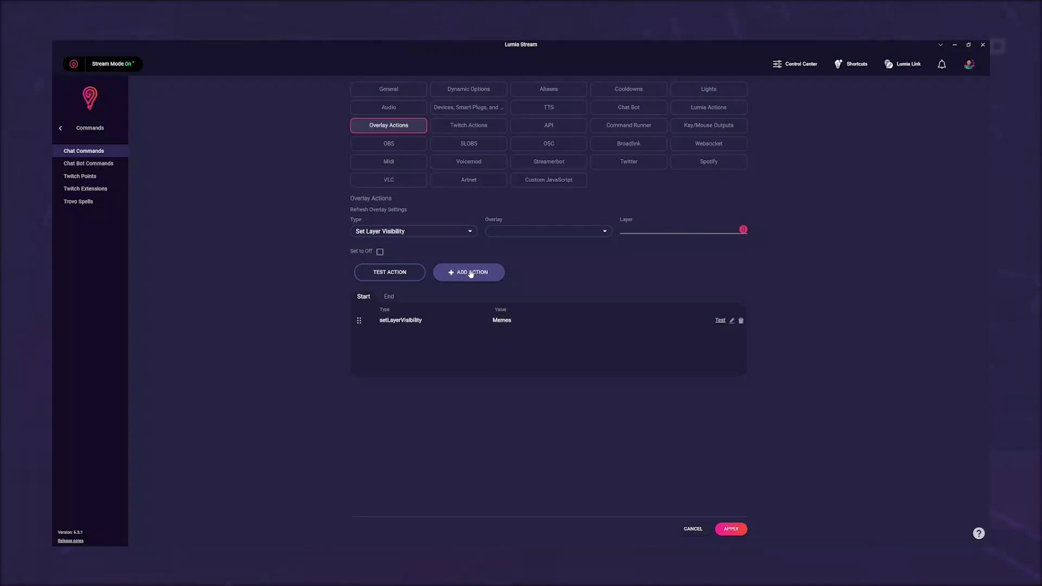
- Add an end Set Layer Visibility action that turns off the Memes layer of the Actions overlay
{"action": "left_click", "coordinate": [390, 297]}
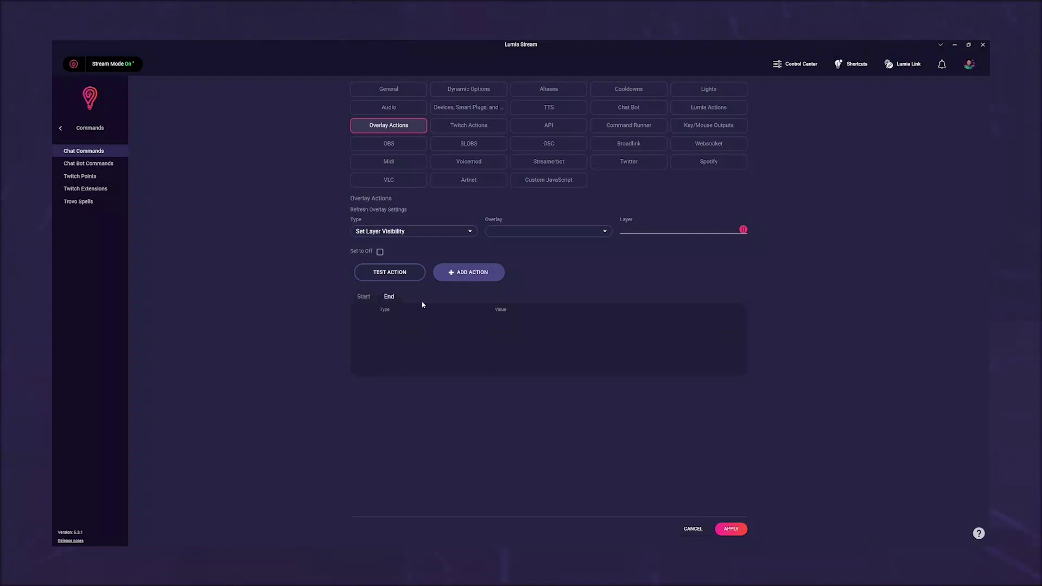
{"action": "left_click", "coordinate": [506, 239]}
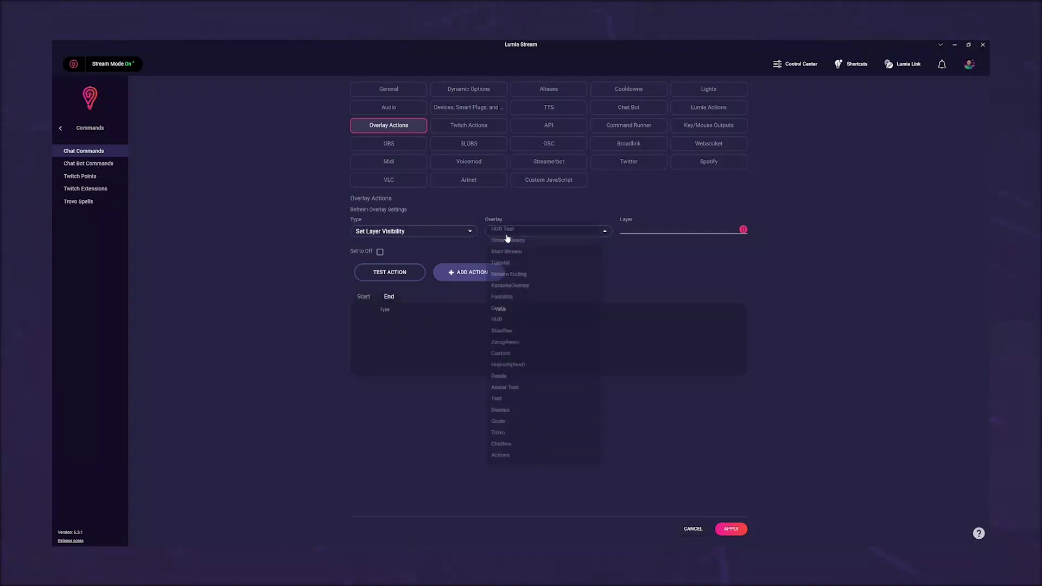
{"action": "left_click", "coordinate": [504, 493]}
{"action": "left_click", "coordinate": [635, 230]}
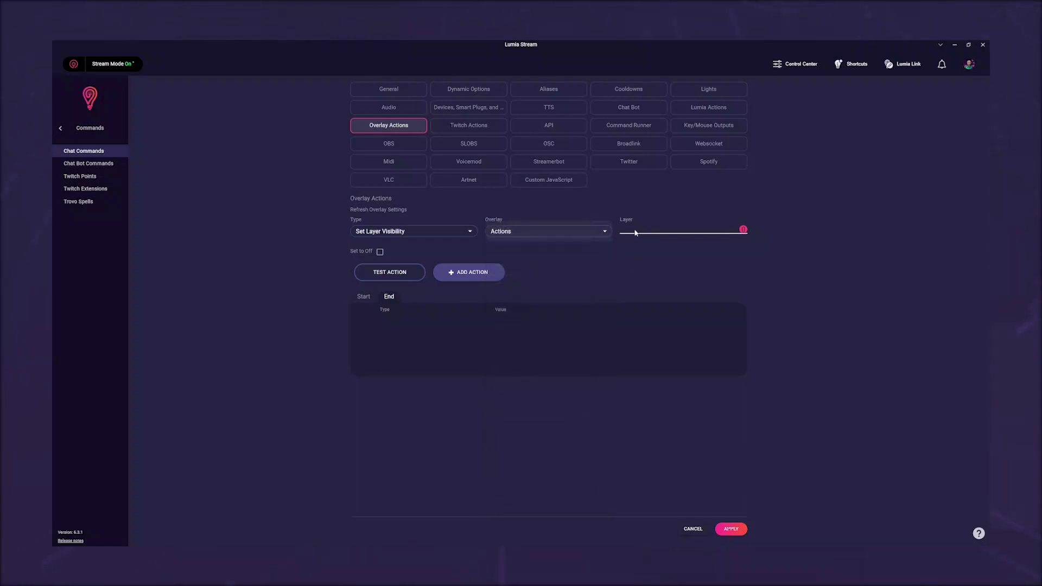
{"action": "left_click", "coordinate": [635, 245]}
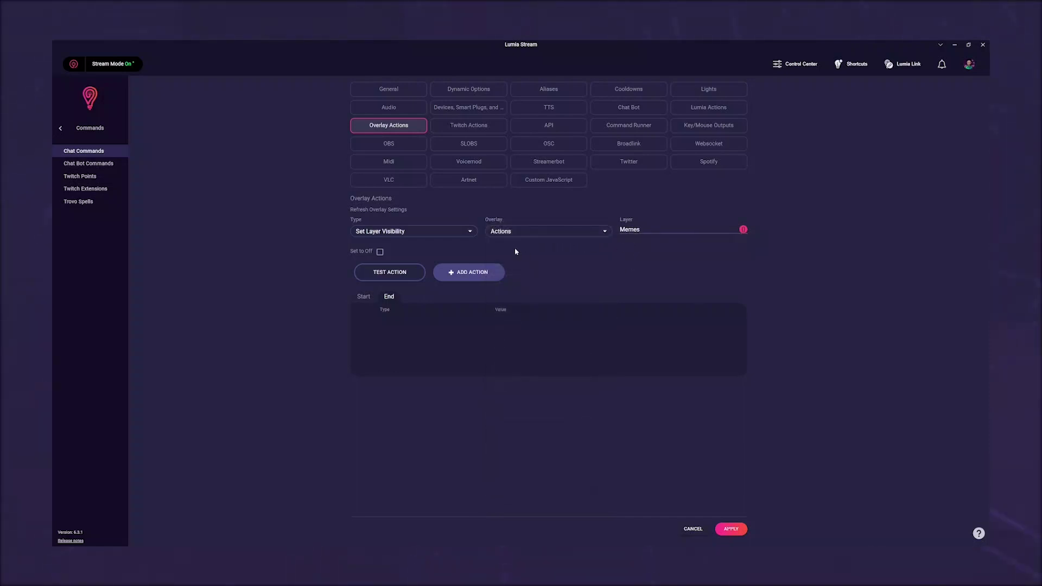
{"action": "left_click", "coordinate": [483, 273]}
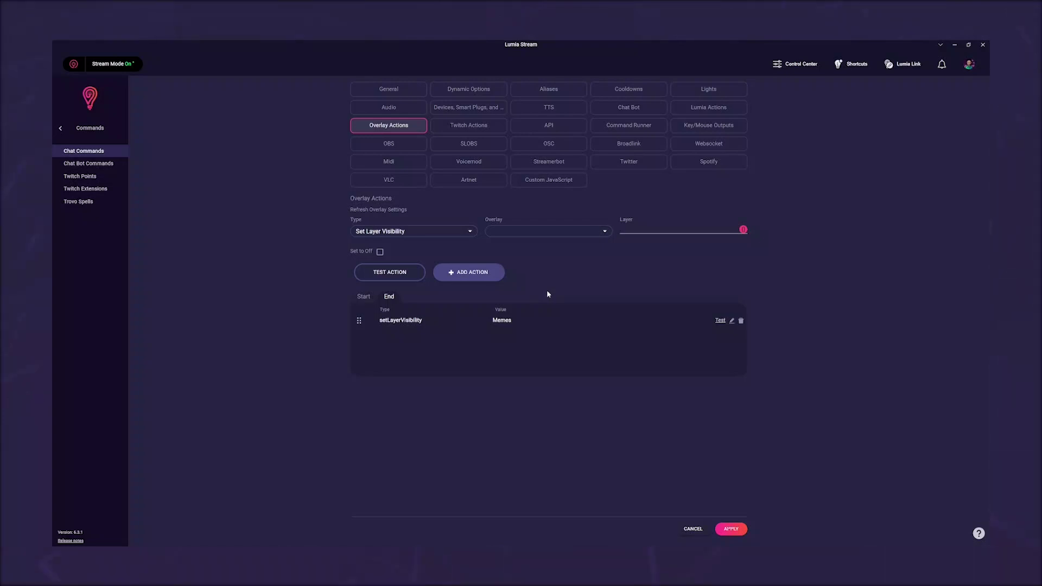
- Add a start Spotify action of type Play/Pause Media set to Pause
{"action": "left_click", "coordinate": [687, 164]}
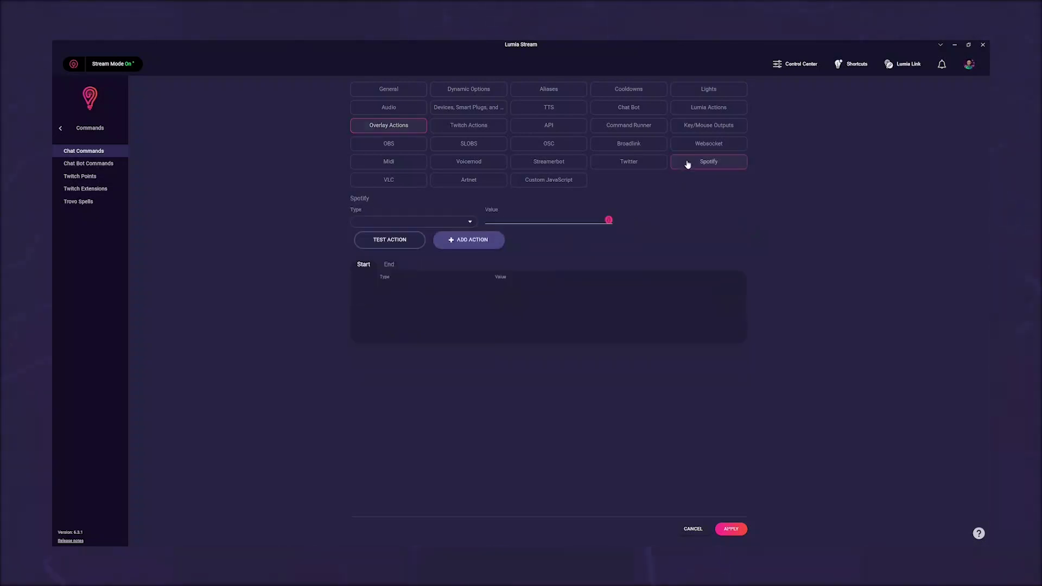
{"action": "left_click", "coordinate": [470, 218]}
{"action": "left_click", "coordinate": [402, 226]}
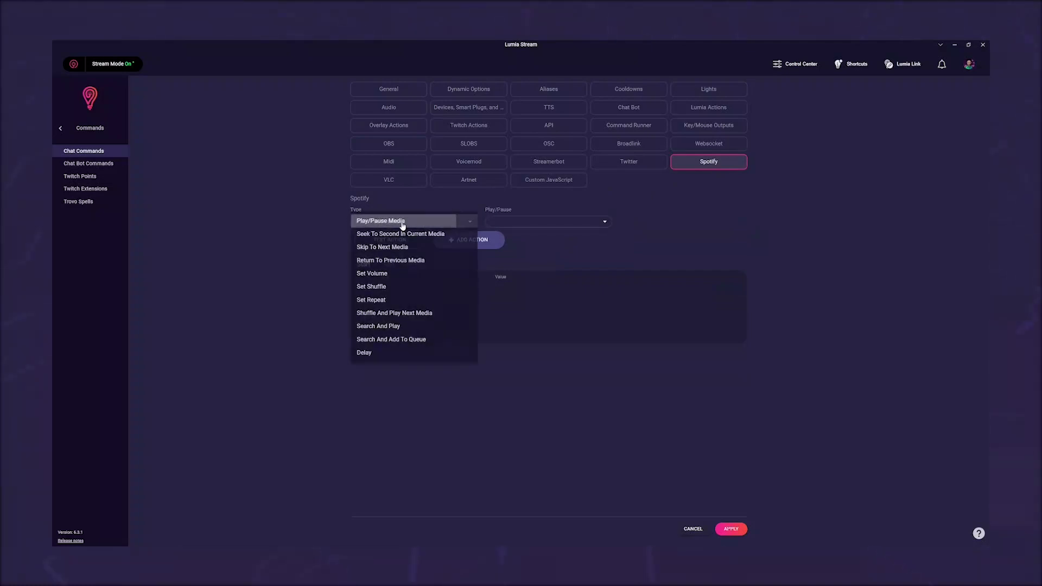
{"action": "left_click", "coordinate": [516, 225]}
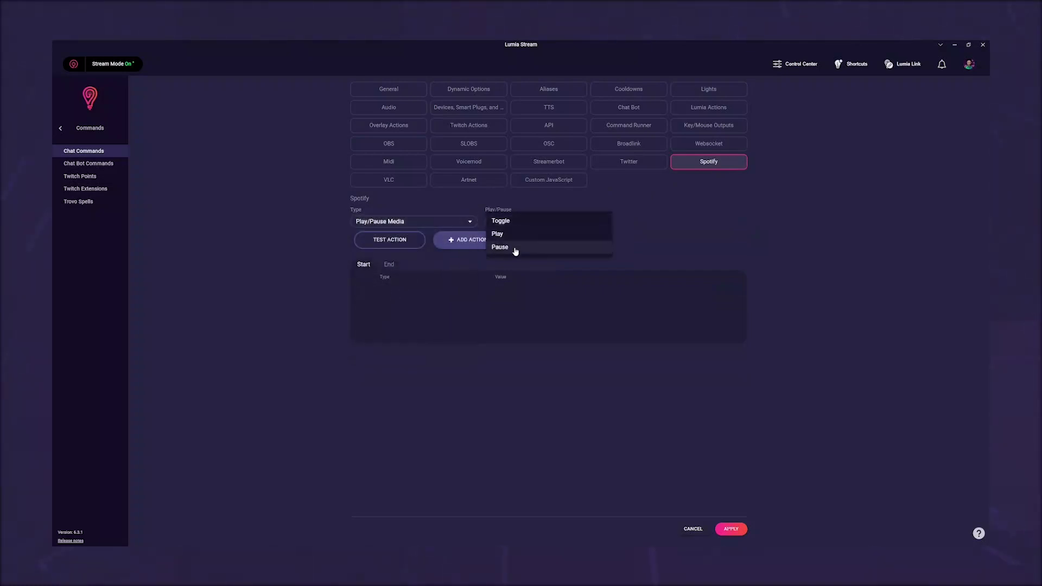
{"action": "left_click", "coordinate": [515, 248]}
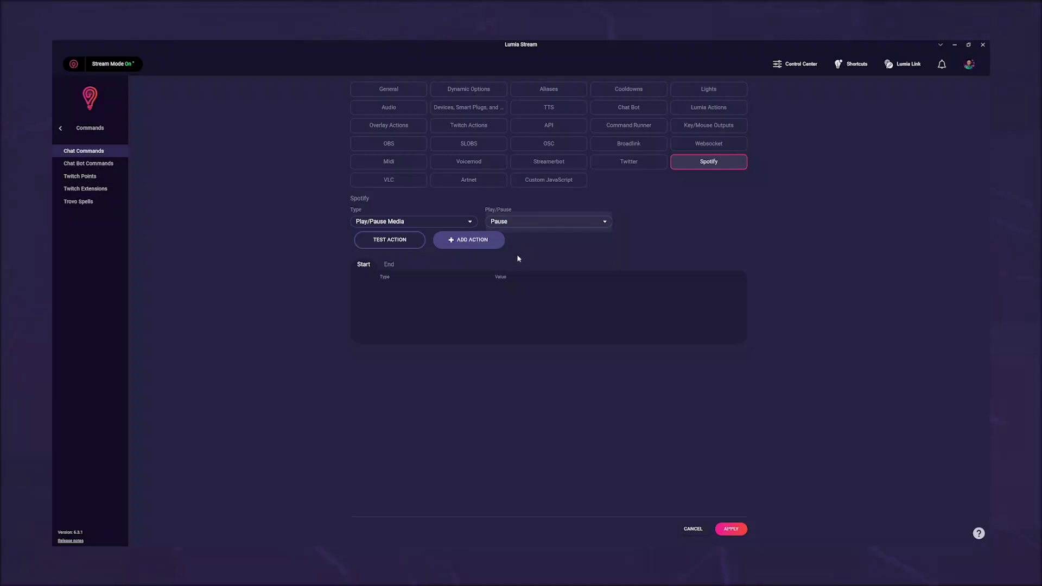
{"action": "left_click", "coordinate": [478, 239]}
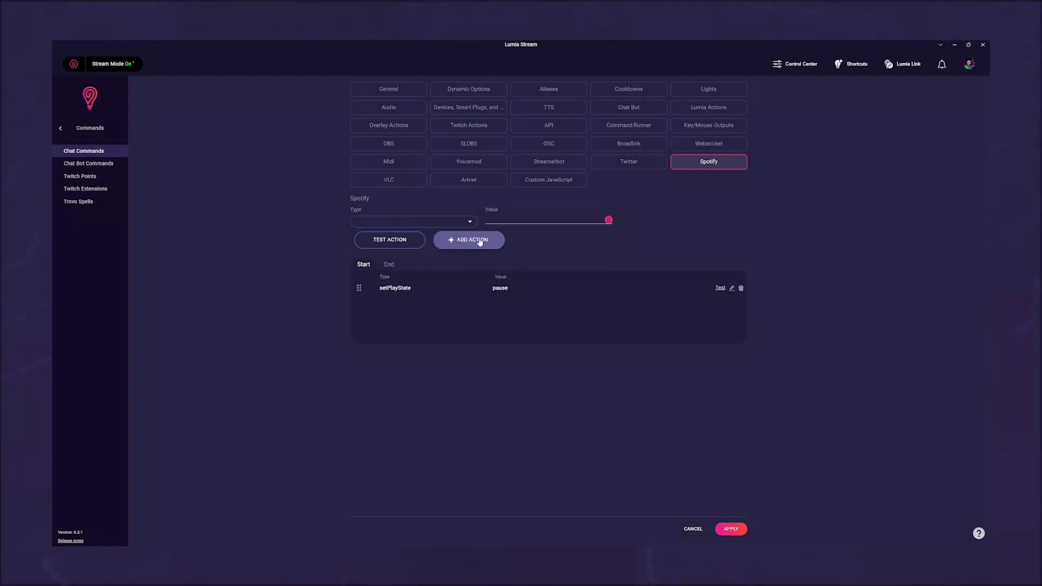
- Add an end Spotify Play/Pause Media action set to Play, and apply the video command
{"action": "left_click", "coordinate": [389, 265]}
{"action": "left_click", "coordinate": [407, 223]}
{"action": "left_click", "coordinate": [410, 222]}
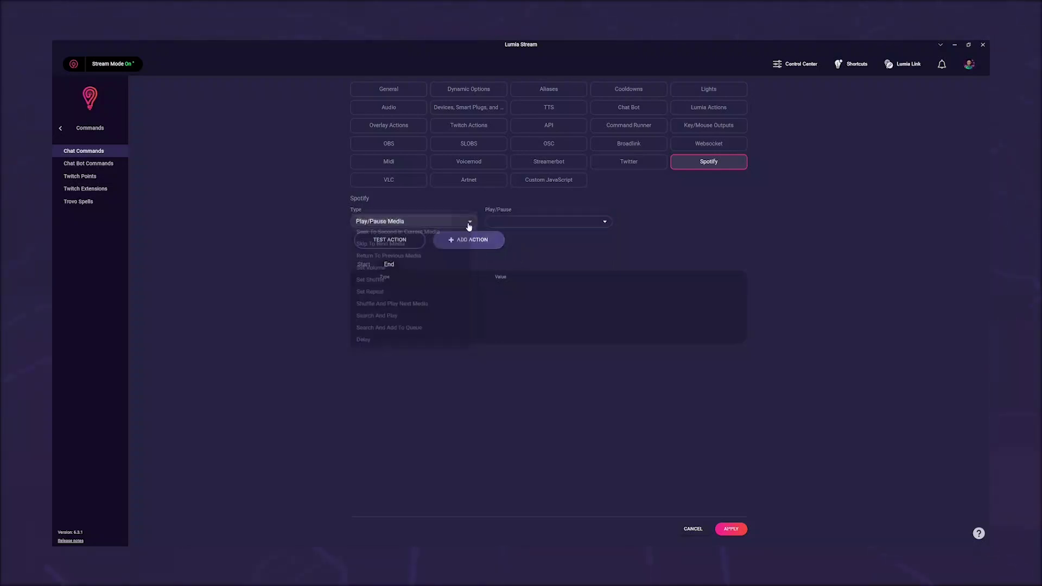
{"action": "left_click", "coordinate": [499, 223]}
{"action": "left_click", "coordinate": [501, 234]}
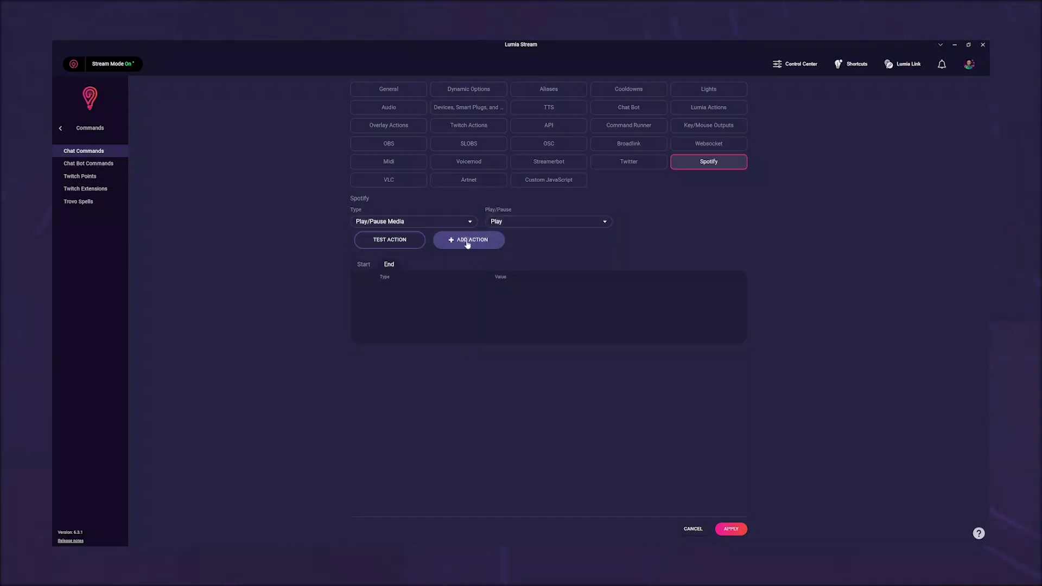
{"action": "left_click", "coordinate": [467, 243]}
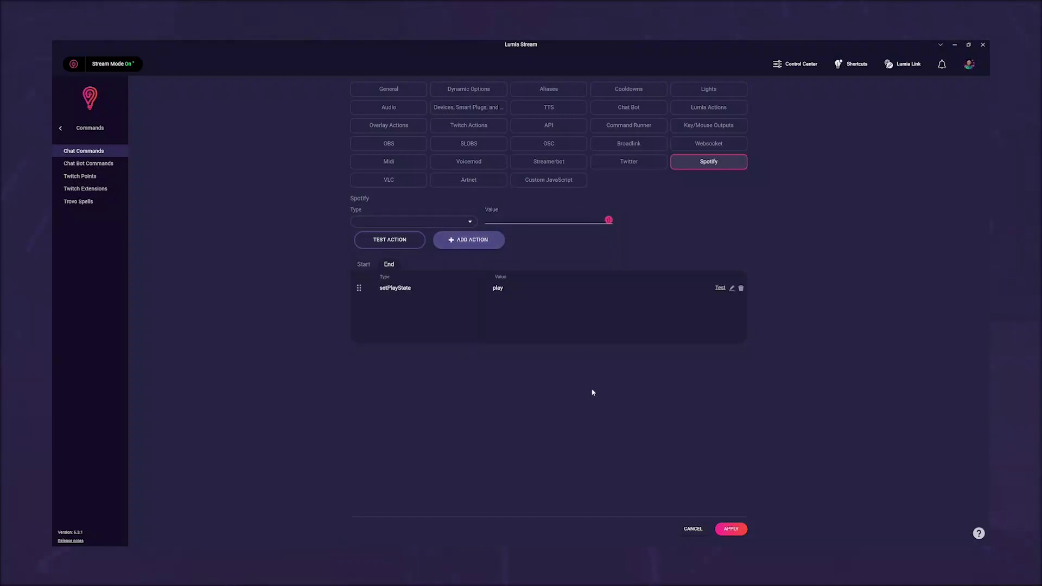
{"action": "left_click", "coordinate": [733, 529]}
{"action": "left_click", "coordinate": [642, 533]}
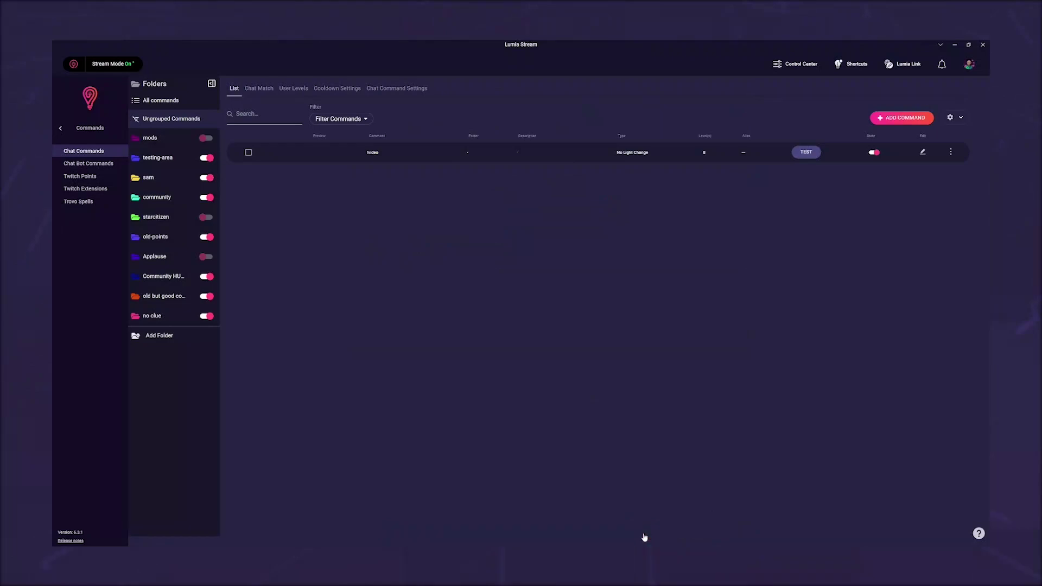
- Add the Actions overlay to the LIVE scene in OBS
{"action": "left_click", "coordinate": [61, 130]}
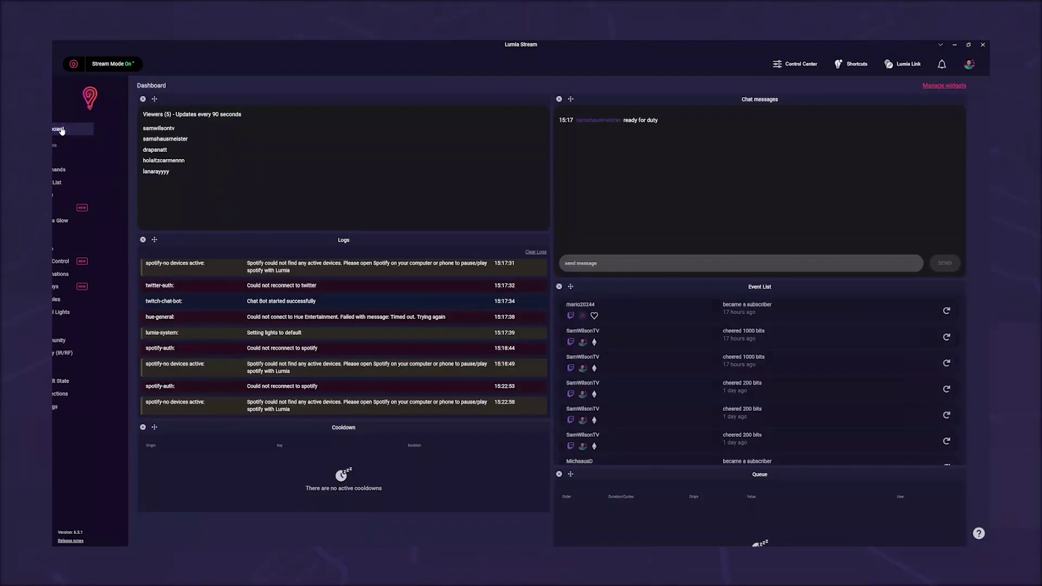
{"action": "left_click", "coordinate": [83, 287]}
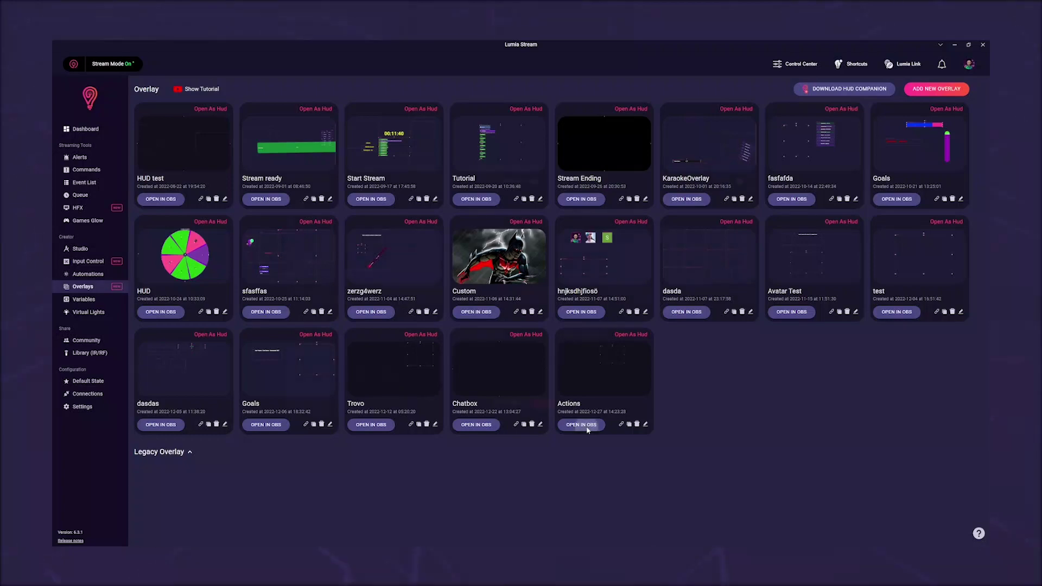
{"action": "left_click", "coordinate": [581, 425]}
{"action": "left_click", "coordinate": [428, 212]}
{"action": "left_click", "coordinate": [381, 379]}
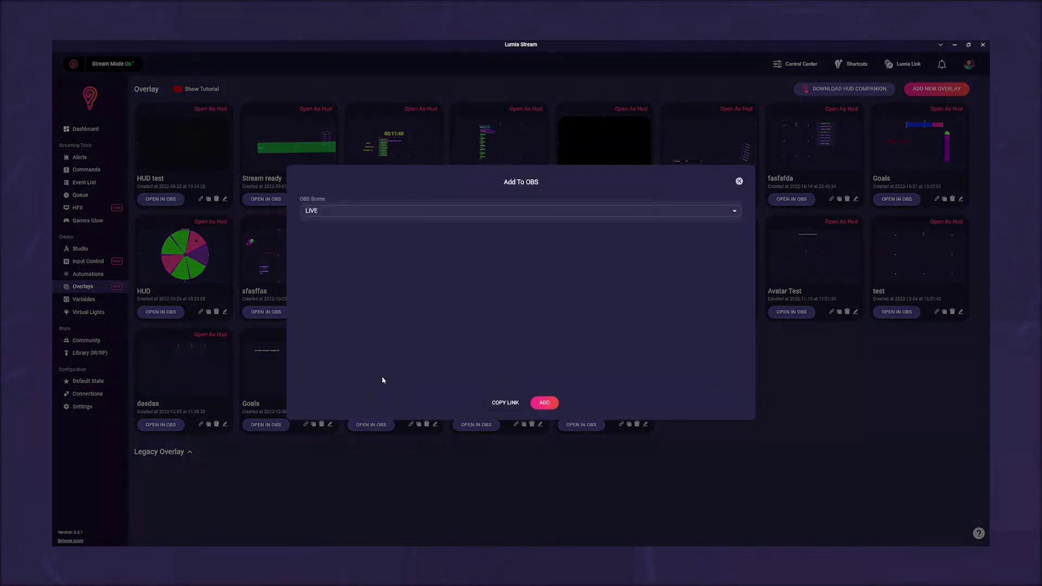
{"action": "left_click", "coordinate": [543, 405]}
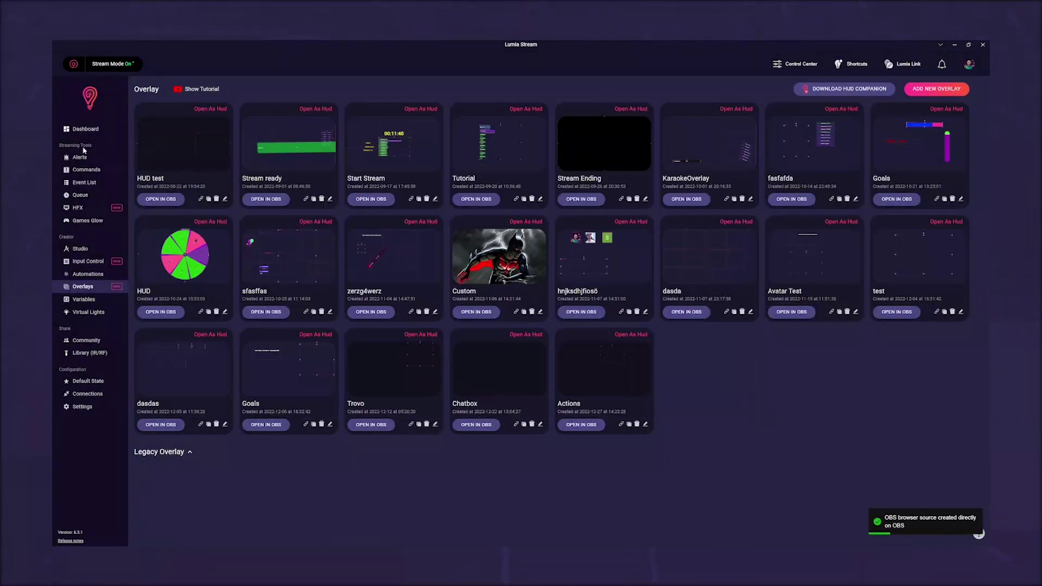
- Test the command by sending !video in the dashboard's chat
{"action": "left_click", "coordinate": [85, 129]}
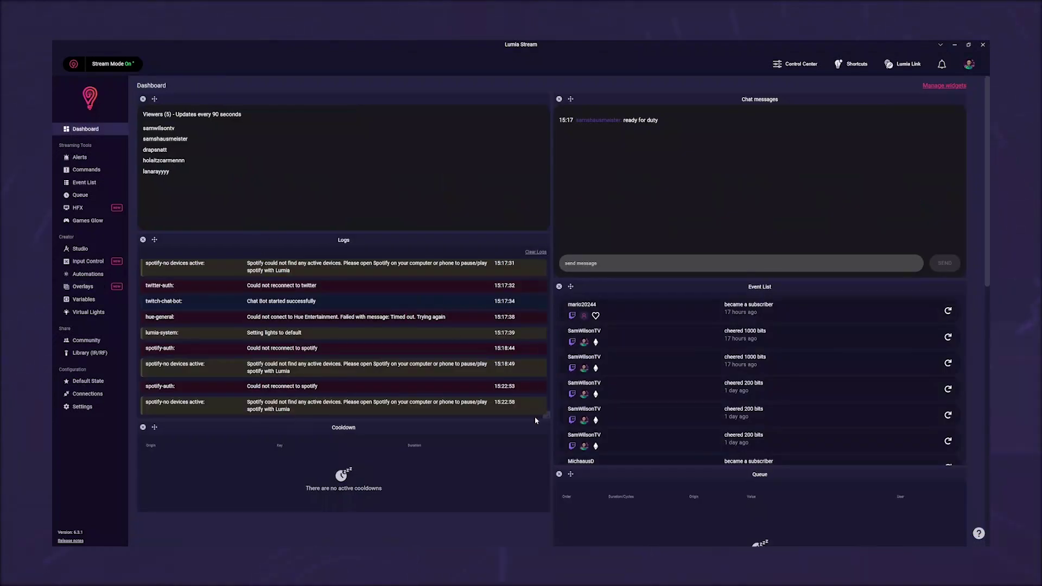
{"action": "type", "text": "hi"}
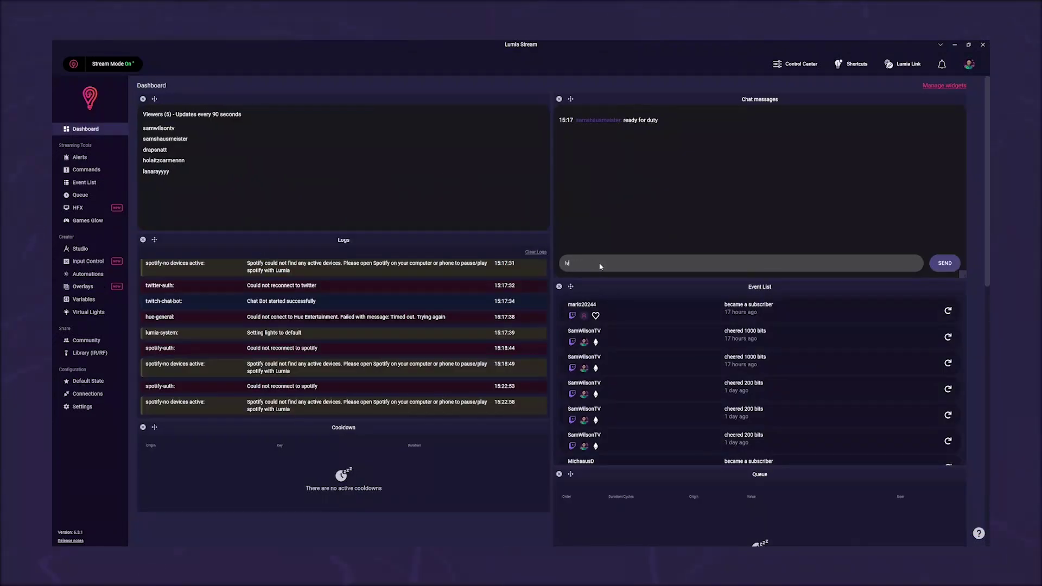
{"action": "type", "text": "deo"}
{"action": "key", "text": "Return"}
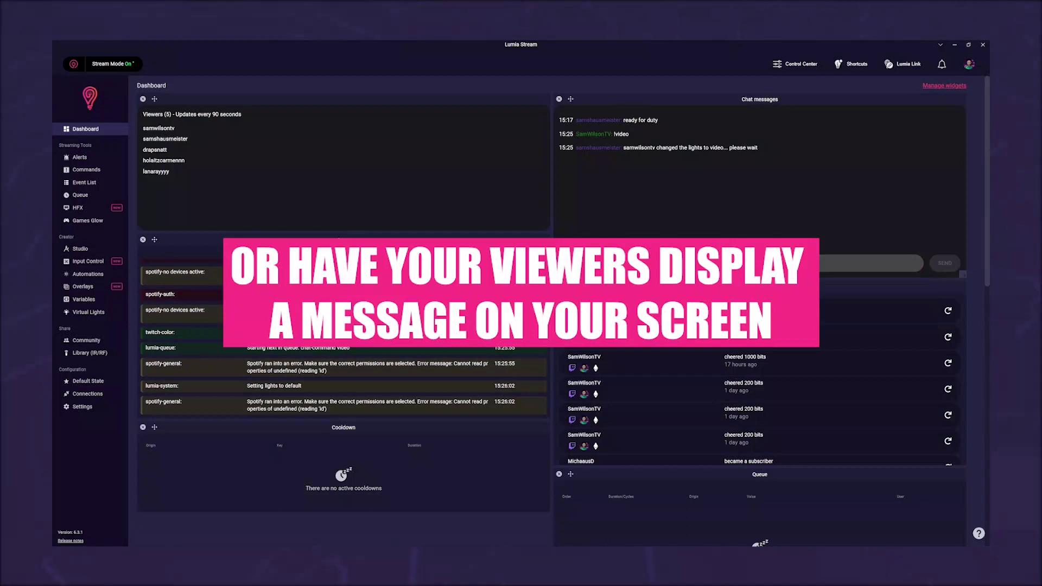
{"action": "left_click", "coordinate": [600, 265]}
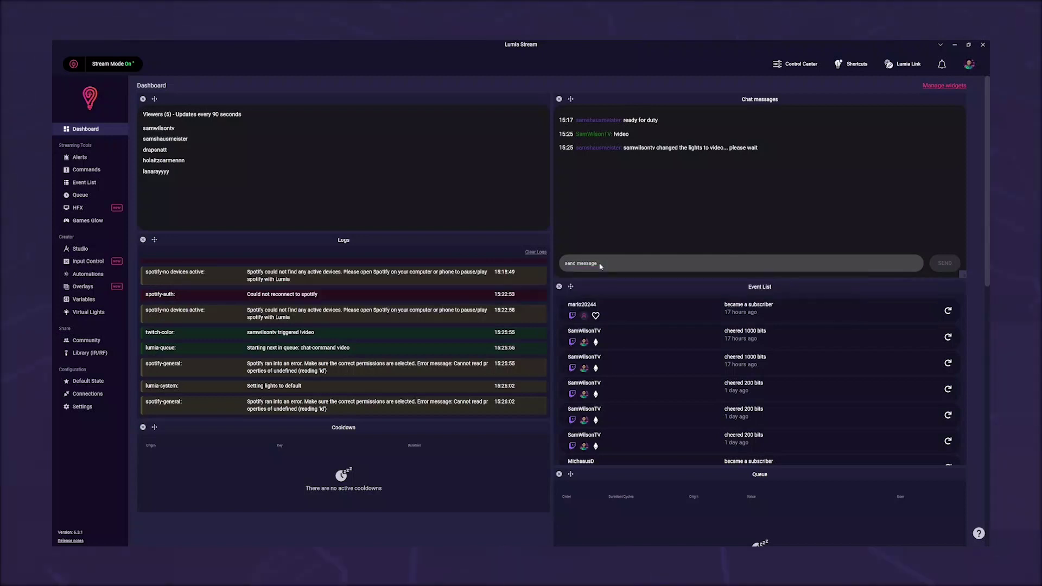
- Reopen the Actions overlay and add a text layer, placing it below and to the left of the Memes video layer
{"action": "left_click", "coordinate": [86, 288]}
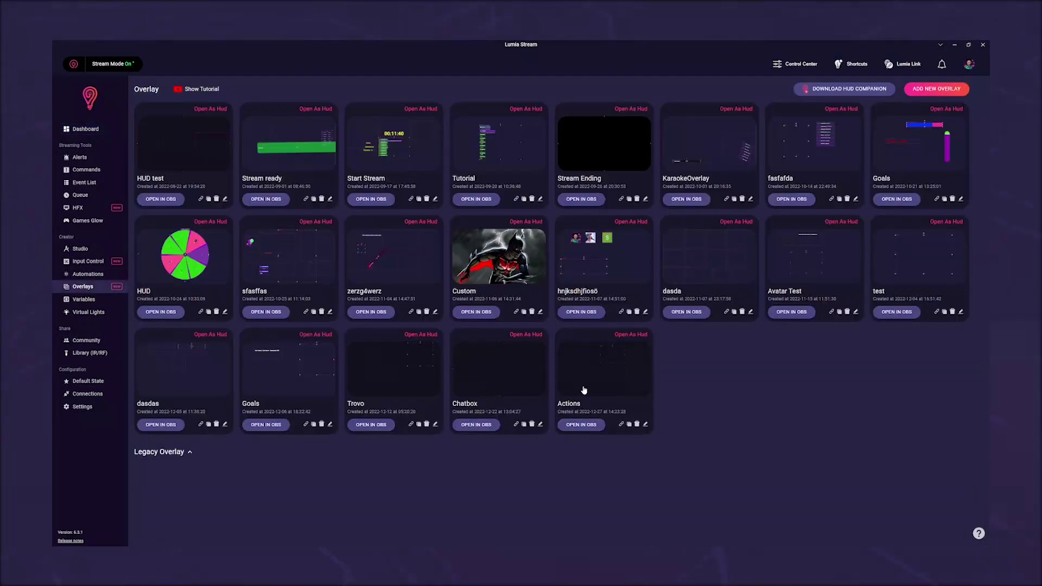
{"action": "left_click", "coordinate": [584, 389]}
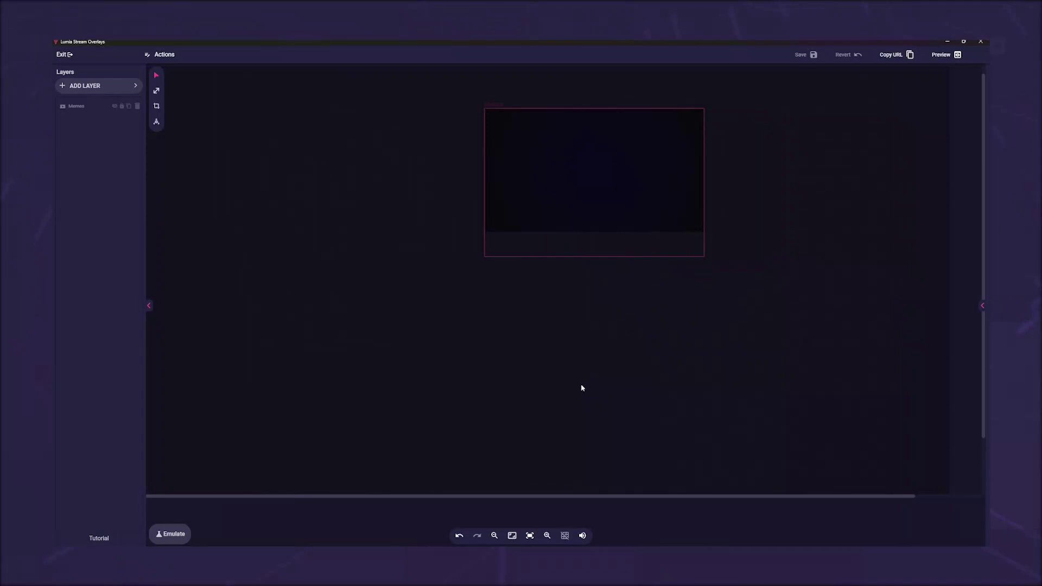
{"action": "left_click", "coordinate": [130, 86]}
{"action": "left_click", "coordinate": [205, 162]}
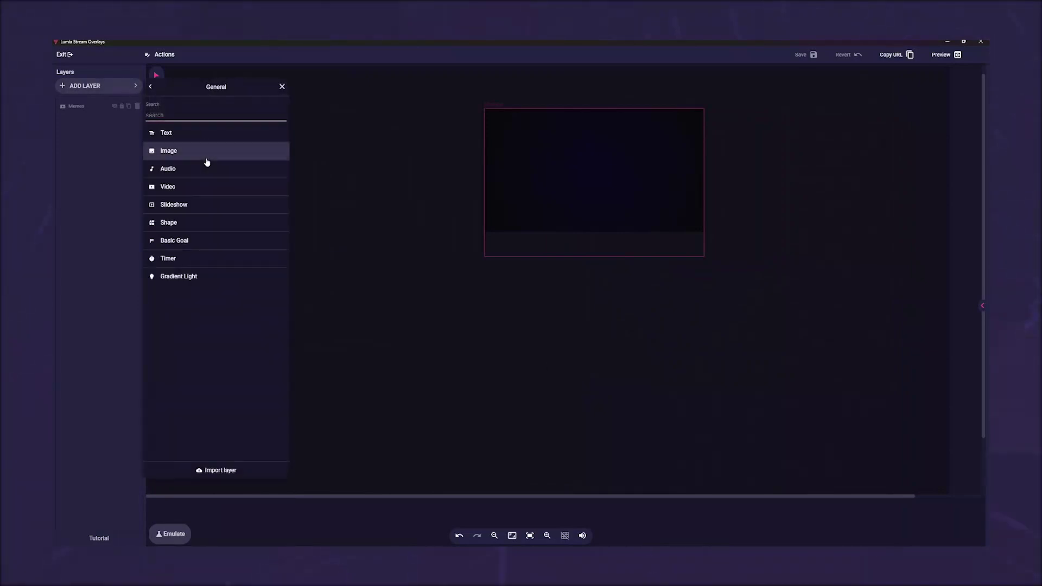
{"action": "left_click", "coordinate": [190, 132]}
{"action": "left_click_drag", "start_coordinate": [530, 307], "coordinate": [377, 351]}
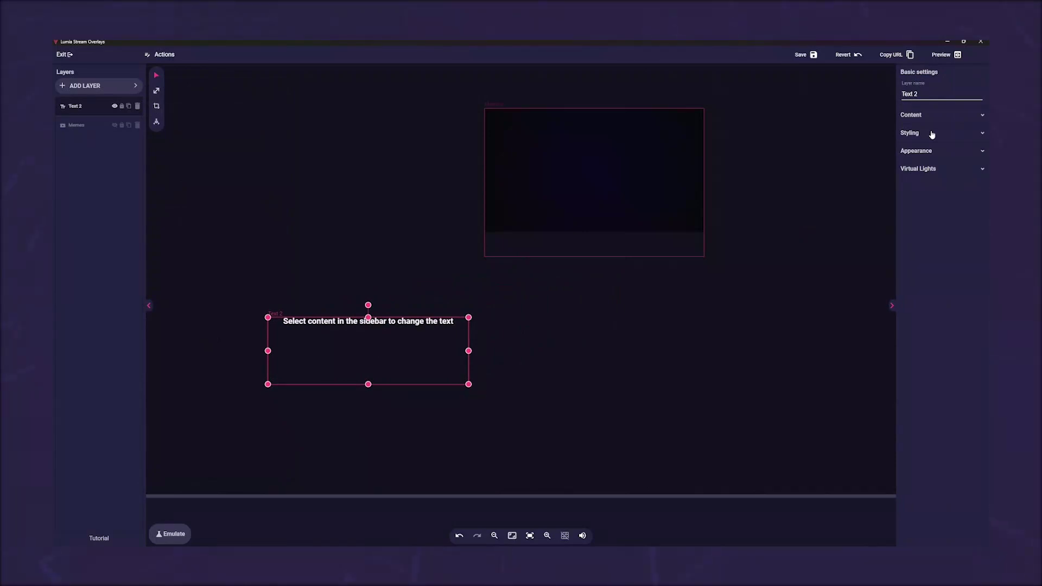
- Style the Text 2 layer with the Verdana font, red colour #d11a1a and size 65, and enlarge its box
{"action": "left_click", "coordinate": [937, 117]}
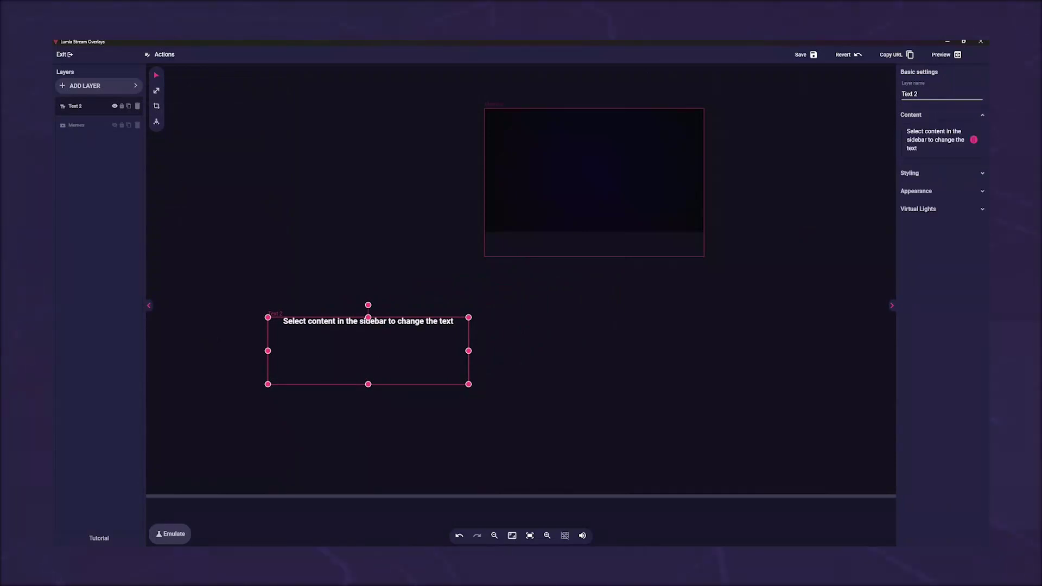
{"action": "left_click", "coordinate": [938, 174]}
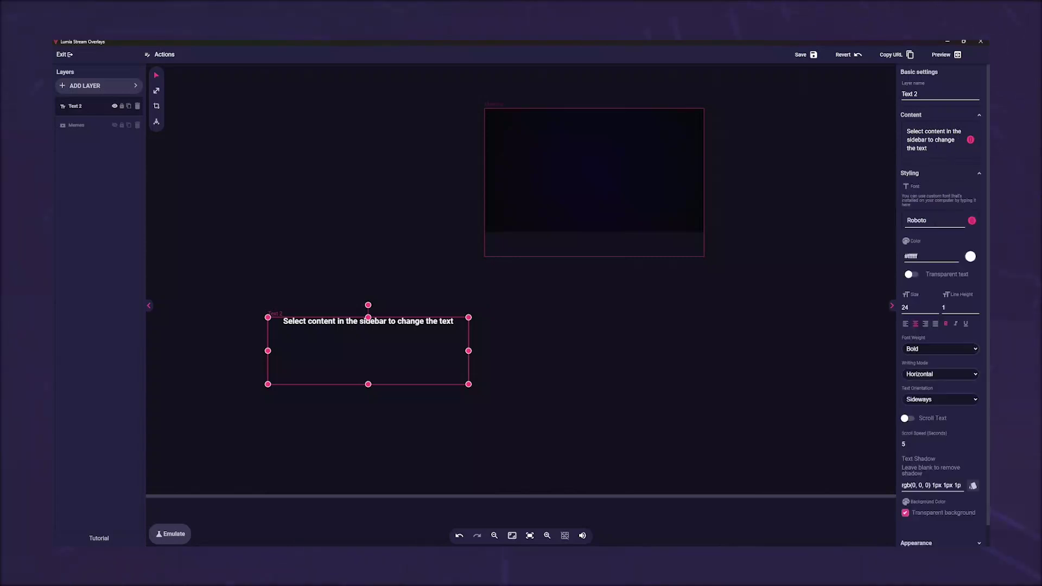
{"action": "left_click", "coordinate": [933, 220]}
{"action": "left_click", "coordinate": [925, 399]}
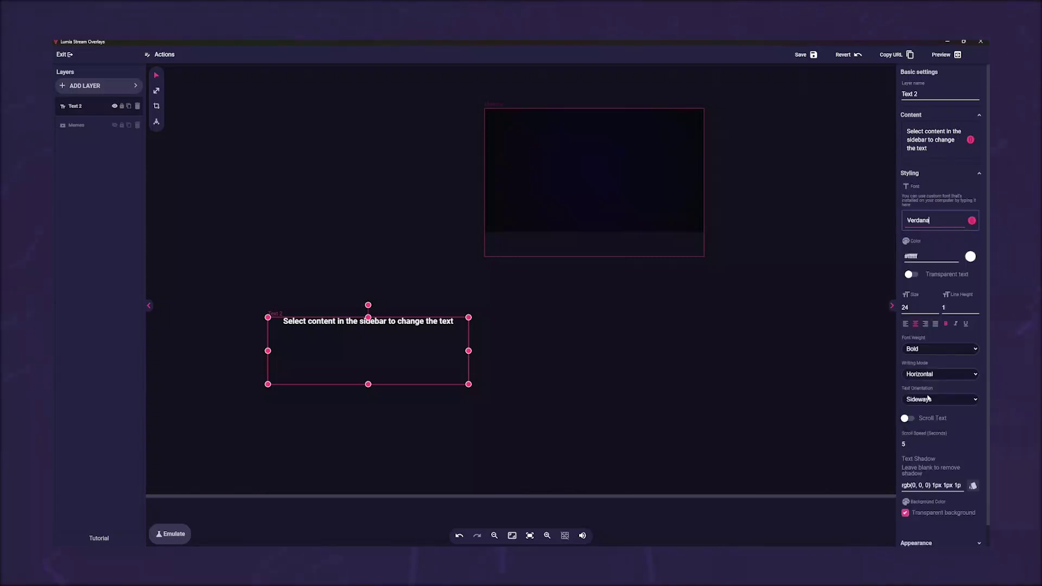
{"action": "left_click", "coordinate": [971, 256]}
{"action": "left_click", "coordinate": [964, 271]}
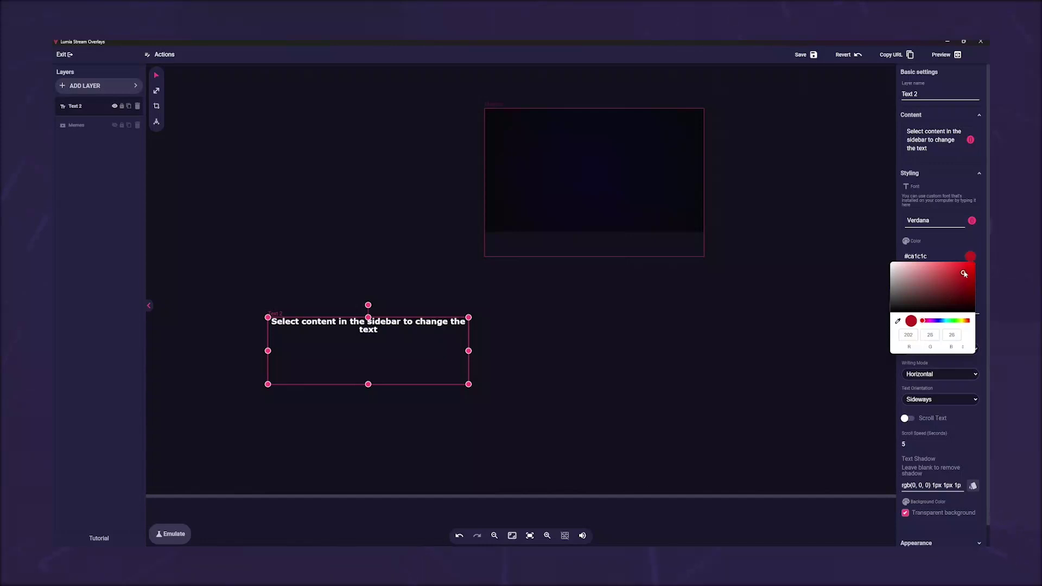
{"action": "left_click", "coordinate": [945, 367]}
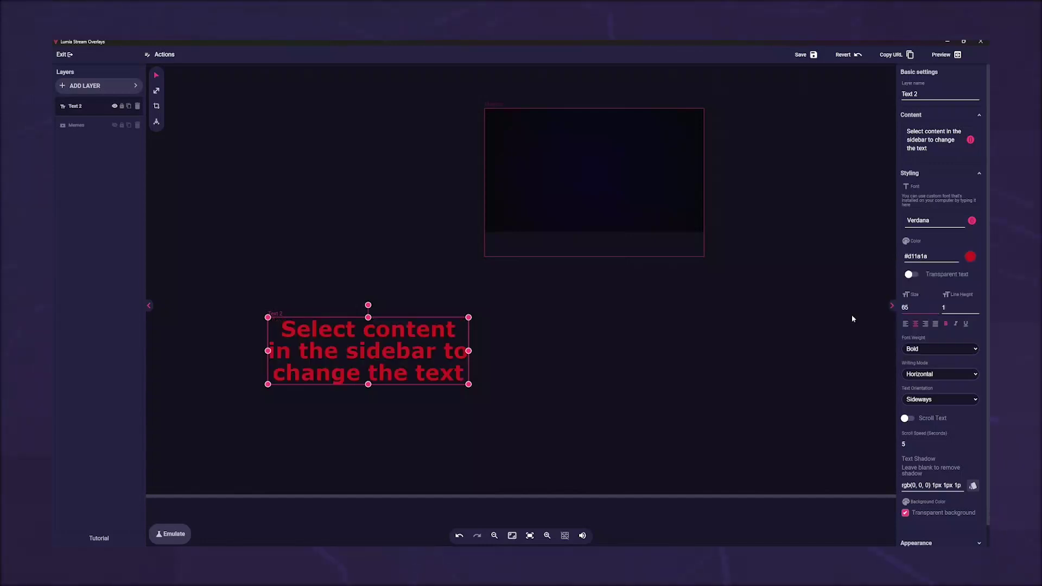
{"action": "left_click_drag", "start_coordinate": [468, 384], "coordinate": [602, 426]}
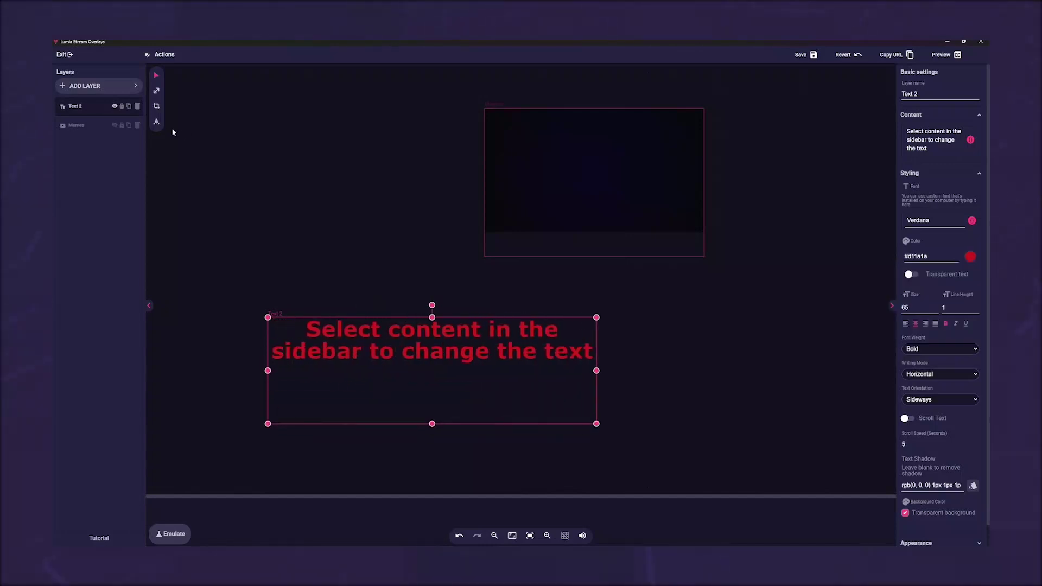
- Hide the Text 2 layer, then save the Actions overlay and close its editor
{"action": "left_click", "coordinate": [114, 106]}
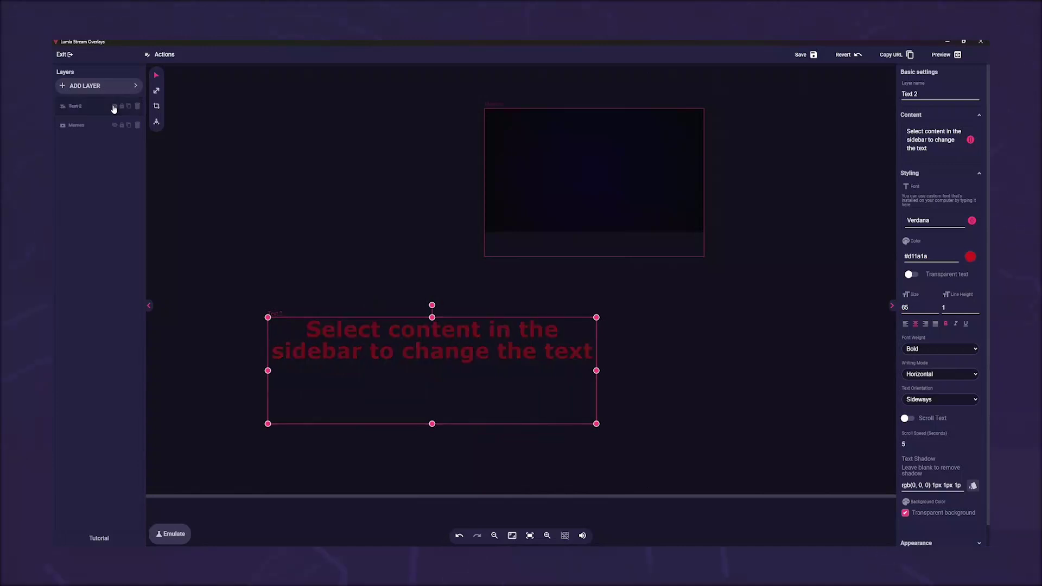
{"action": "left_click", "coordinate": [806, 54]}
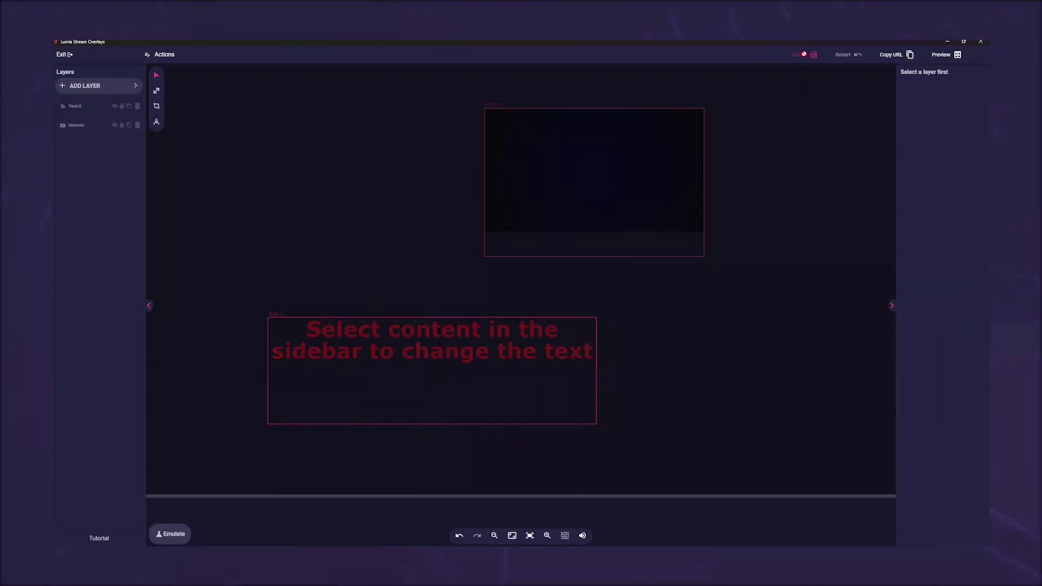
{"action": "left_click", "coordinate": [980, 42]}
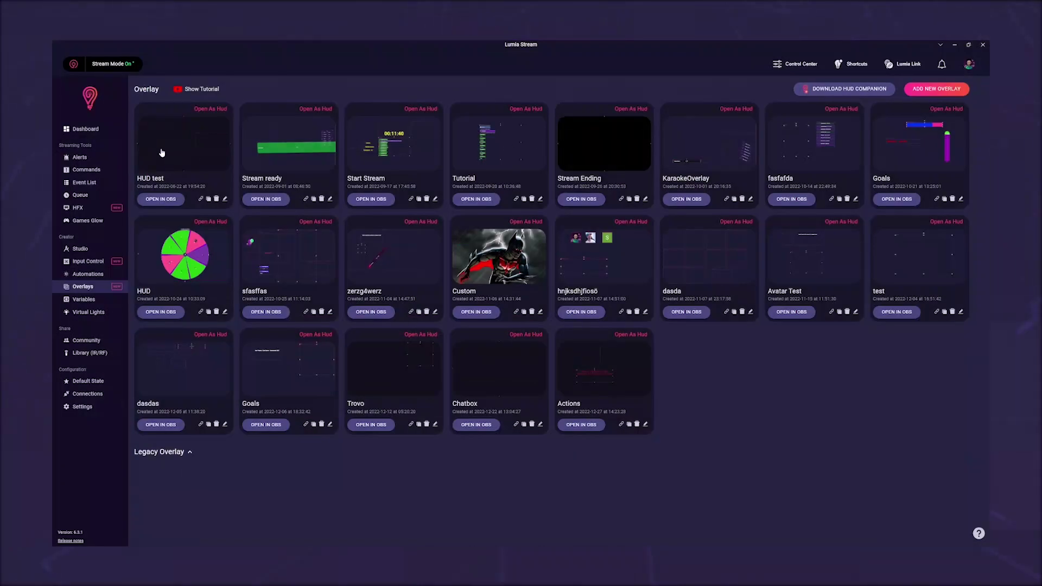
- Create a new Twitch Extensions command named "Say something"
{"action": "left_click", "coordinate": [87, 170]}
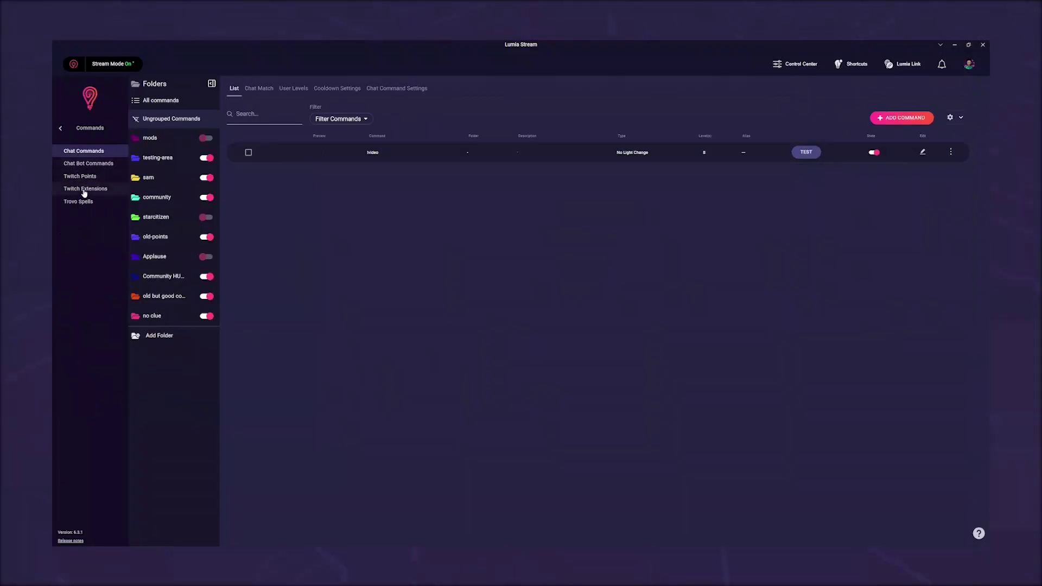
{"action": "left_click", "coordinate": [85, 188]}
{"action": "left_click", "coordinate": [894, 119]}
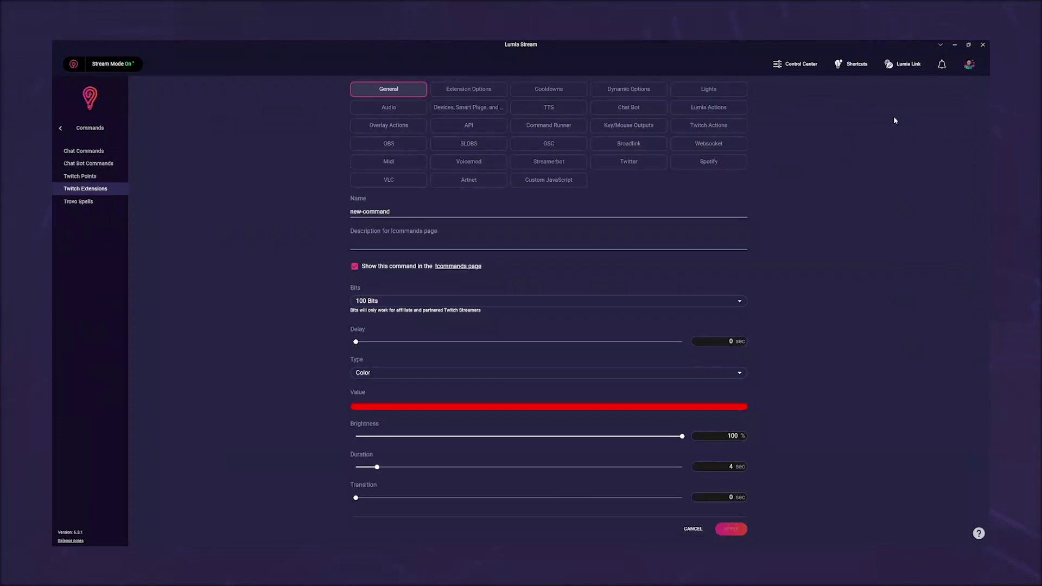
{"action": "left_click_drag", "start_coordinate": [459, 207], "coordinate": [338, 212]}
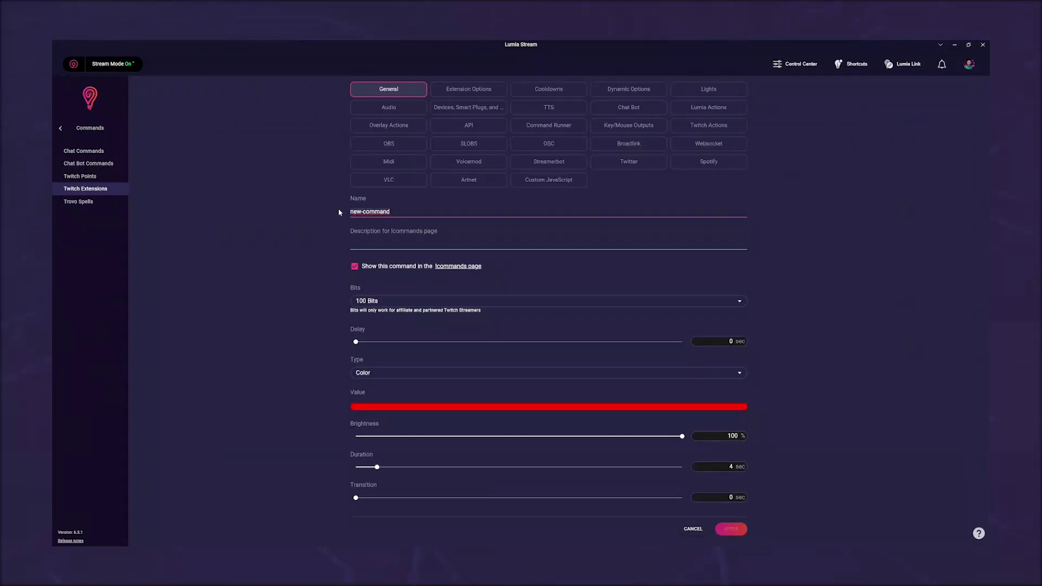
{"action": "type", "text": "Say something"}
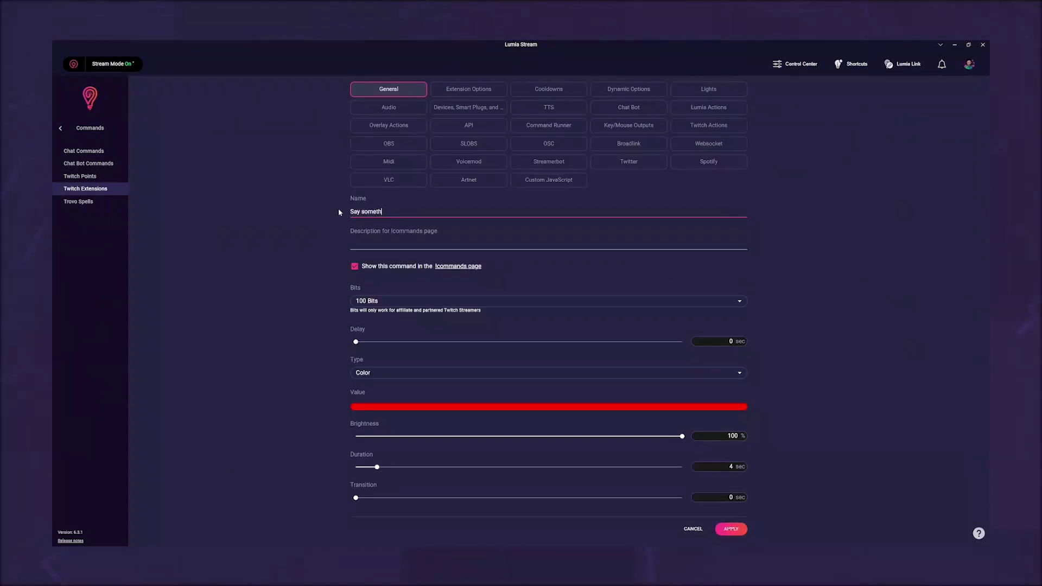
- Exclude the command from the !commands page and set it to 150 Bits, No Light Change and a 30-second duration
{"action": "left_click", "coordinate": [354, 266]}
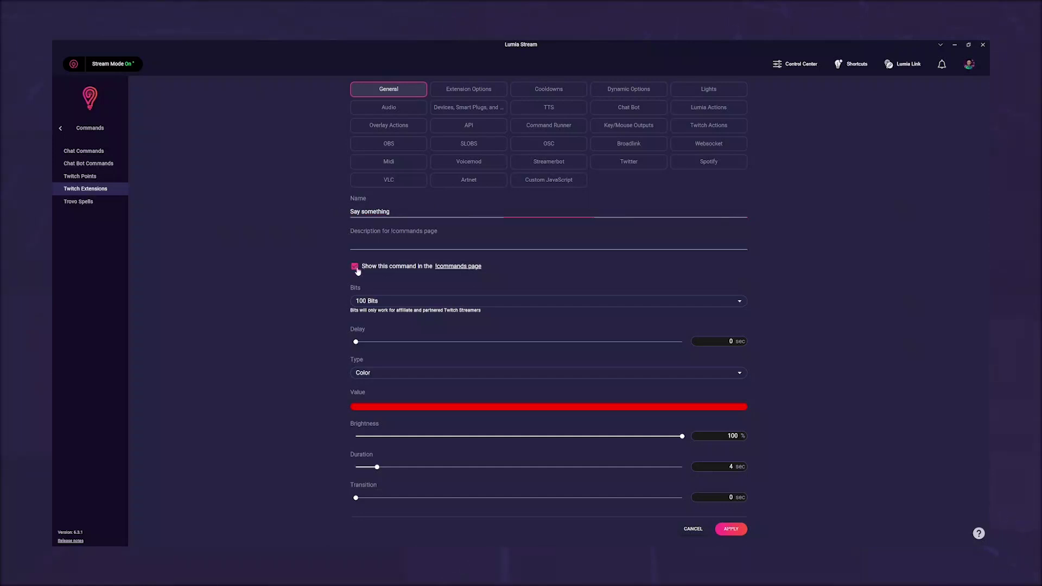
{"action": "left_click", "coordinate": [374, 301]}
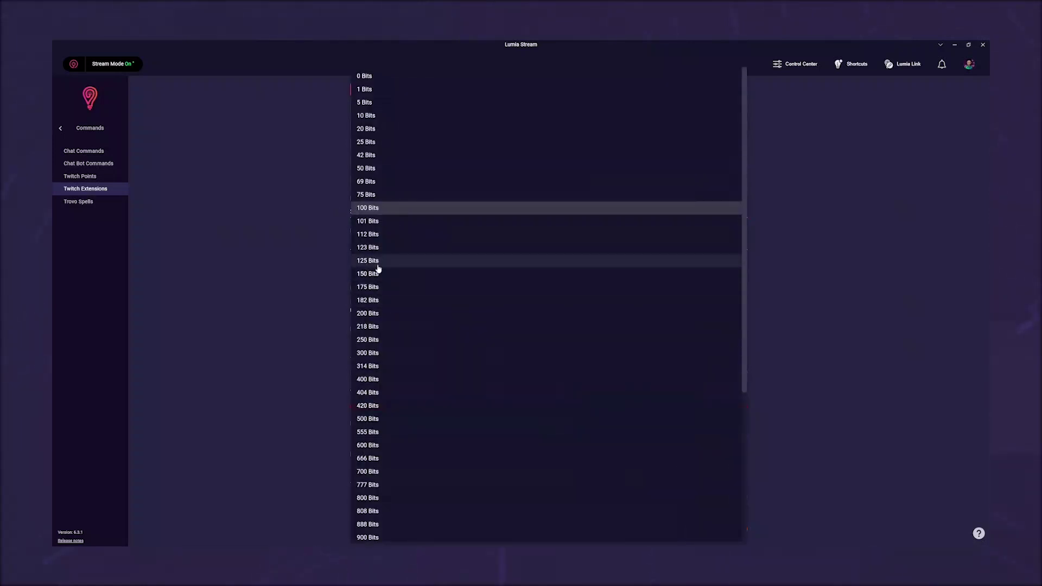
{"action": "left_click", "coordinate": [379, 274]}
{"action": "left_click", "coordinate": [389, 370]}
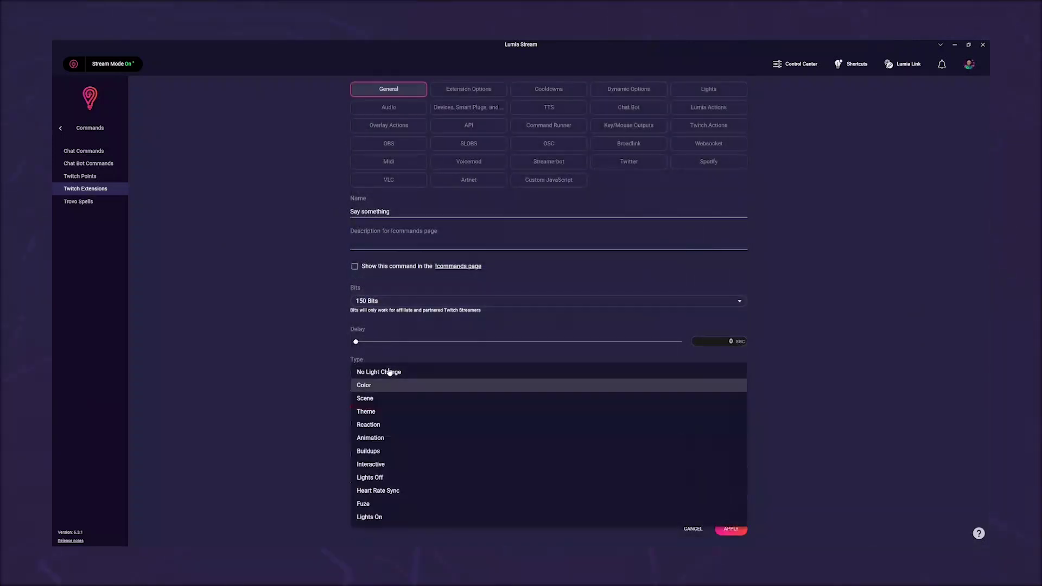
{"action": "left_click", "coordinate": [388, 367]}
{"action": "left_click", "coordinate": [718, 484]}
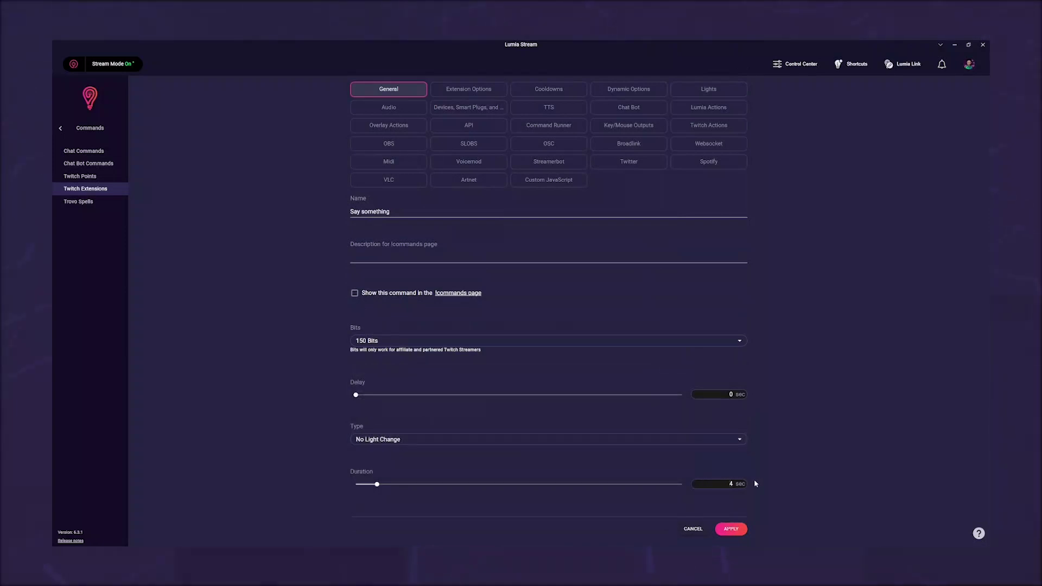
{"action": "key", "text": "BackSpace"}
{"action": "type", "text": "30"}
- Add a start Set Text Content overlay action that sets the Actions overlay's Text 2 layer to {{prompt}}
{"action": "left_click", "coordinate": [408, 133]}
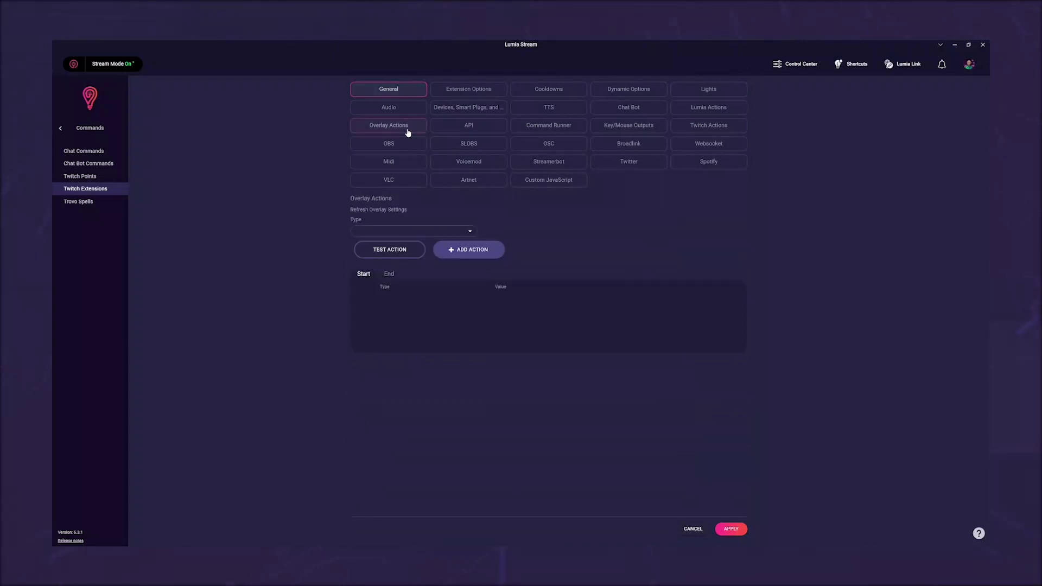
{"action": "left_click", "coordinate": [431, 233]}
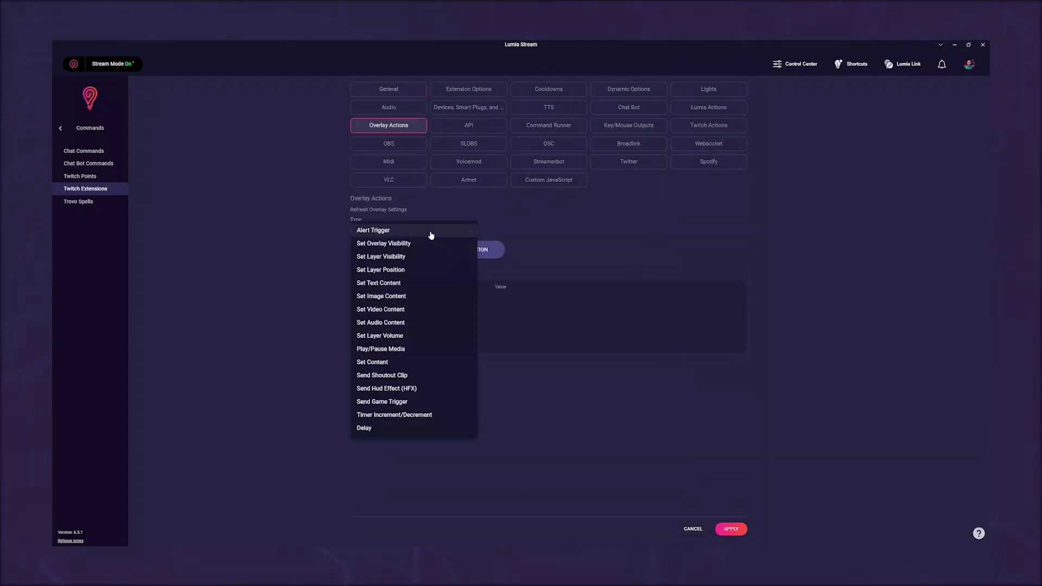
{"action": "left_click", "coordinate": [403, 284]}
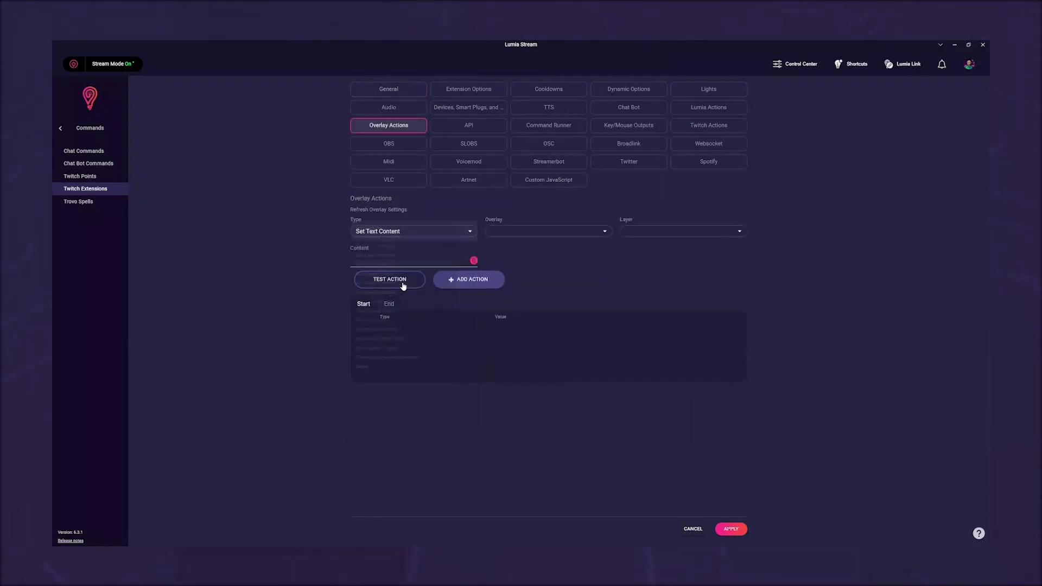
{"action": "left_click", "coordinate": [526, 234]}
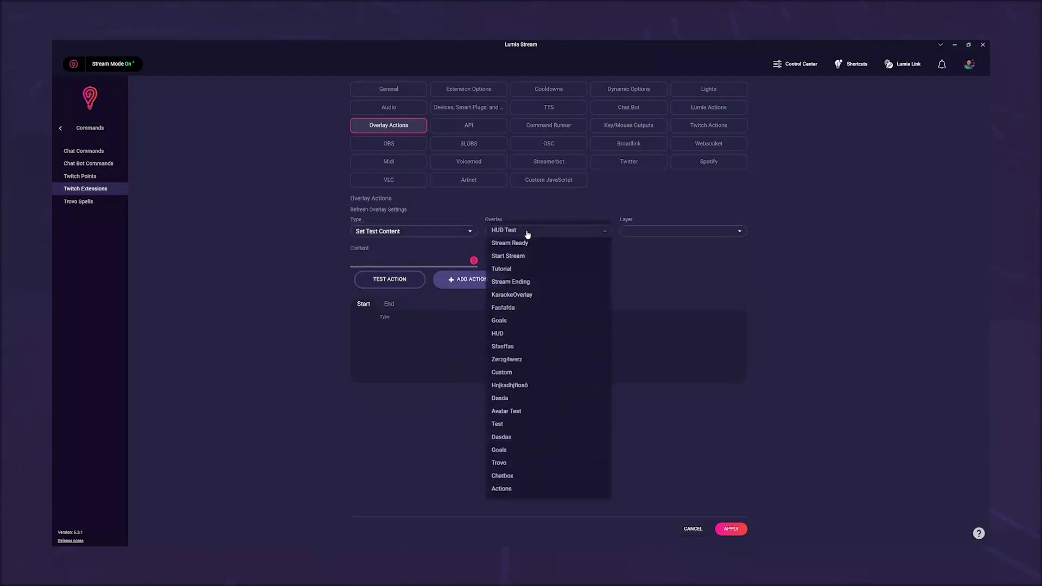
{"action": "left_click", "coordinate": [509, 495]}
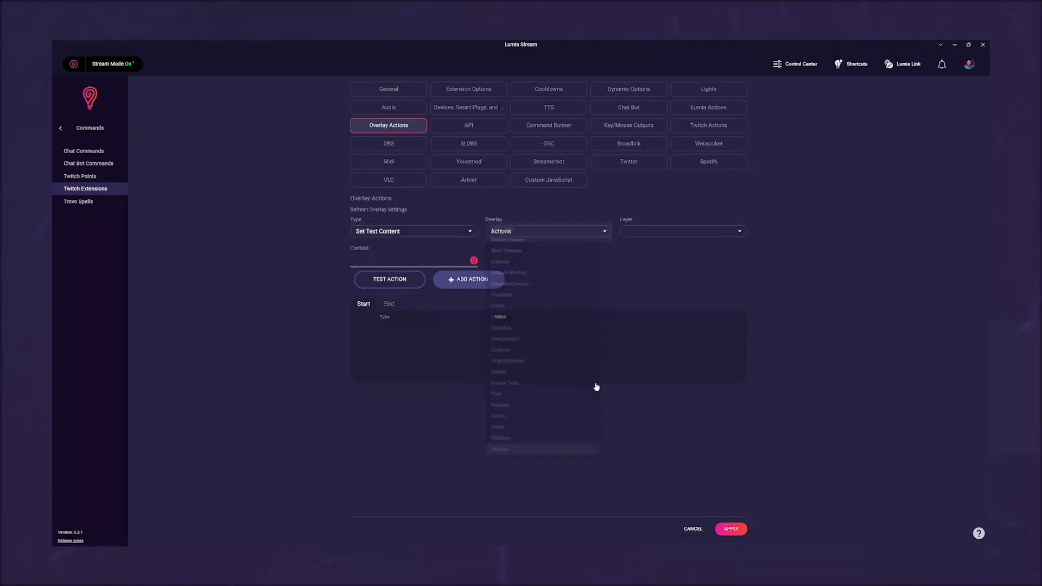
{"action": "left_click", "coordinate": [656, 233]}
{"action": "left_click", "coordinate": [656, 232]}
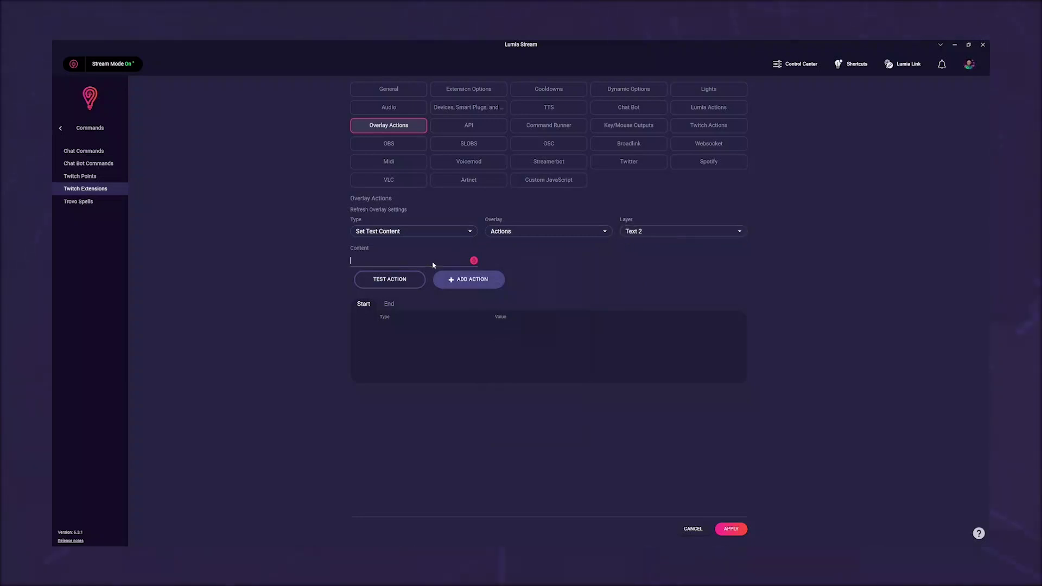
{"action": "type", "text": "{{prompt}}"}
{"action": "left_click", "coordinate": [450, 279]}
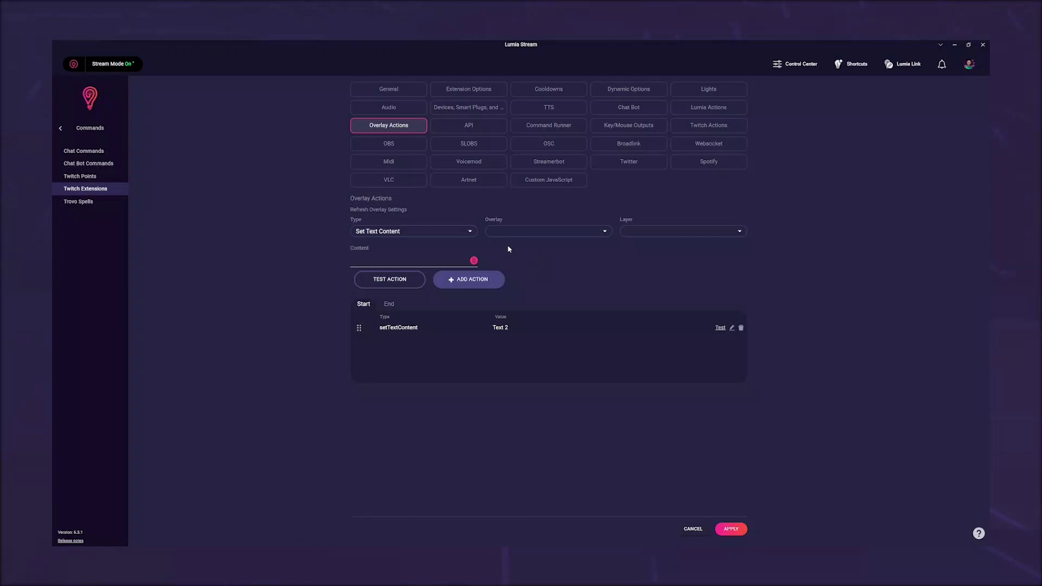
- Add a start Set Layer Visibility action that turns on the Text 2 layer of the Actions overlay
{"action": "left_click", "coordinate": [469, 232]}
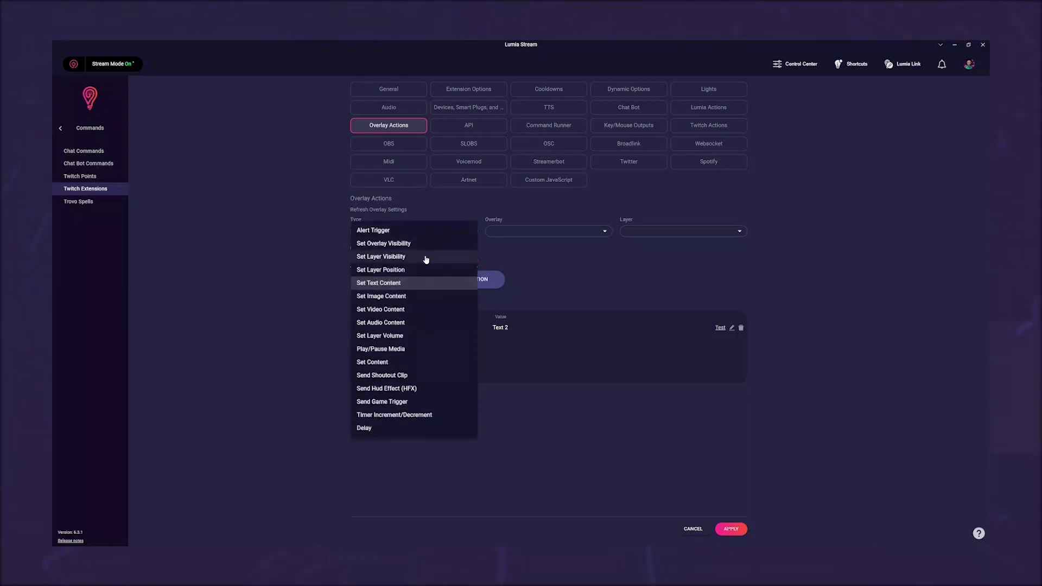
{"action": "left_click", "coordinate": [426, 257]}
{"action": "left_click", "coordinate": [553, 233]}
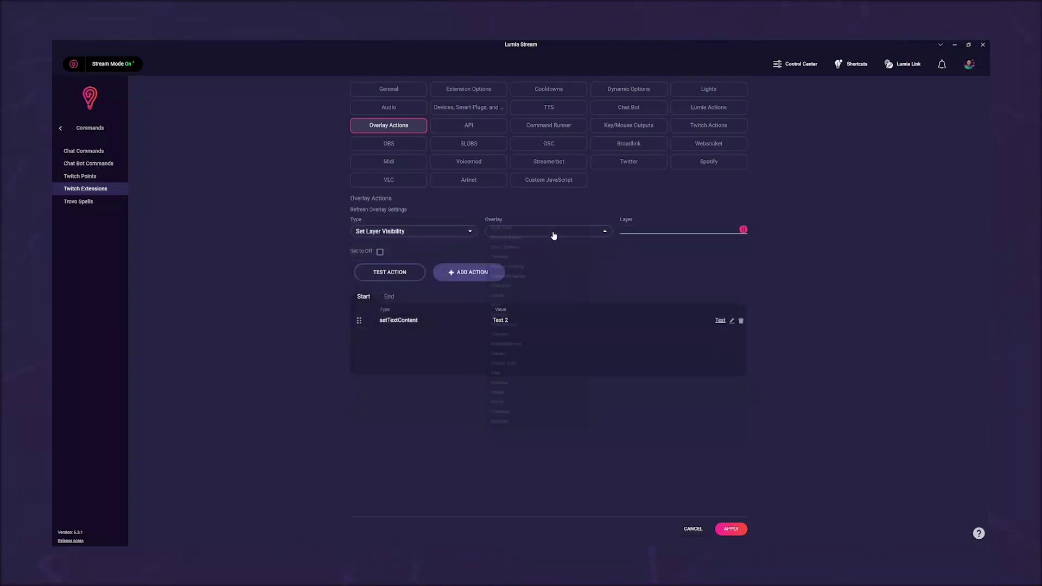
{"action": "left_click", "coordinate": [518, 494]}
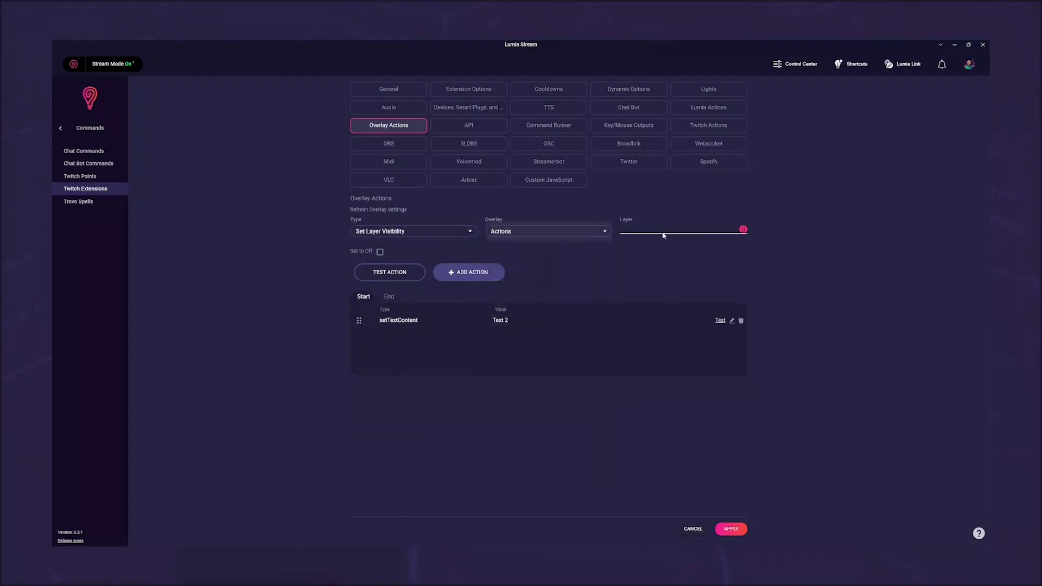
{"action": "left_click", "coordinate": [663, 235]}
{"action": "left_click", "coordinate": [658, 240]}
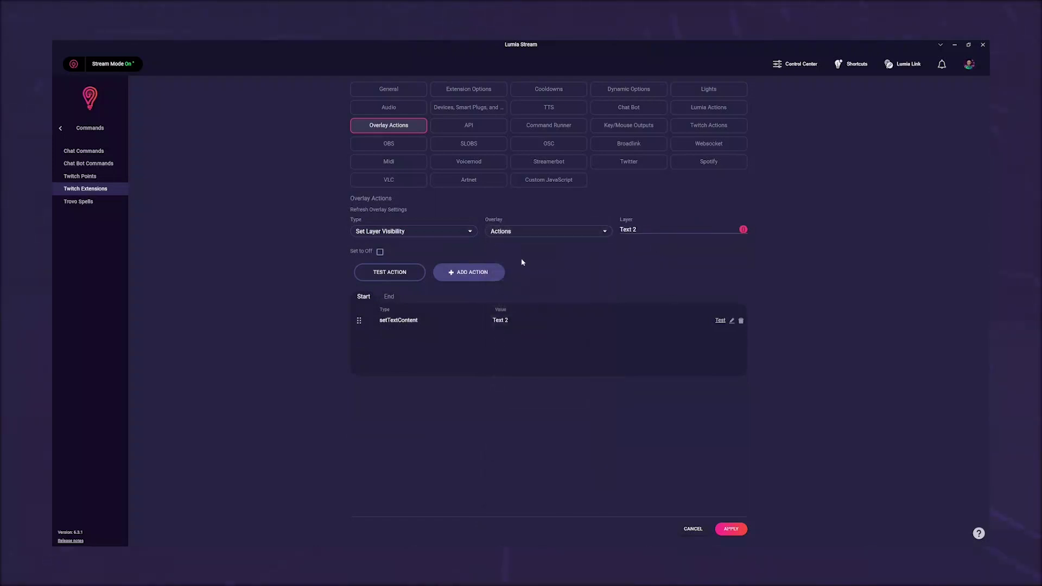
{"action": "left_click", "coordinate": [379, 252]}
{"action": "left_click", "coordinate": [458, 272]}
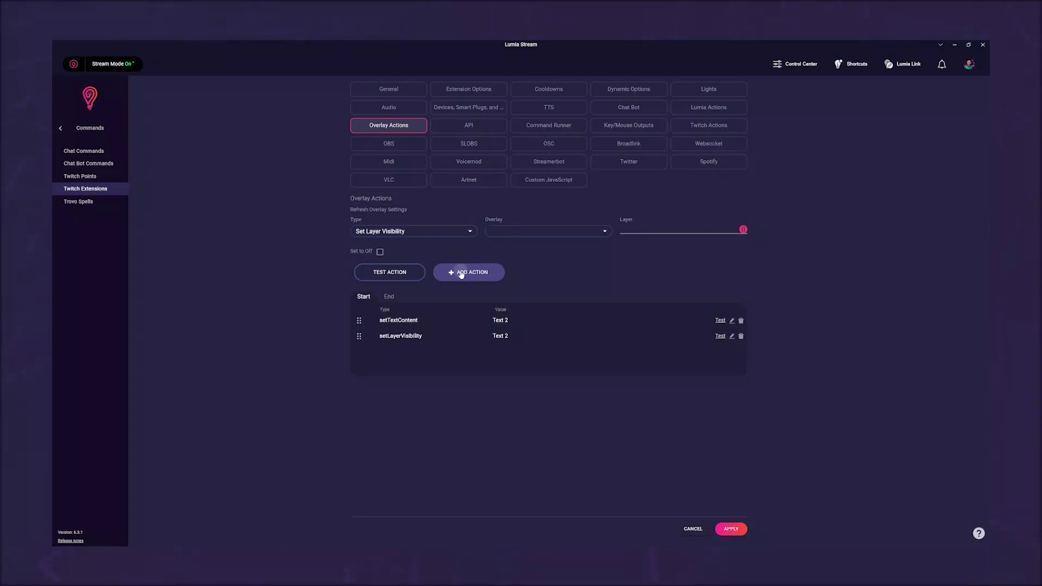
- Add an end Set Layer Visibility action that turns off the Text 2 layer of the Actions overlay
{"action": "left_click", "coordinate": [389, 296]}
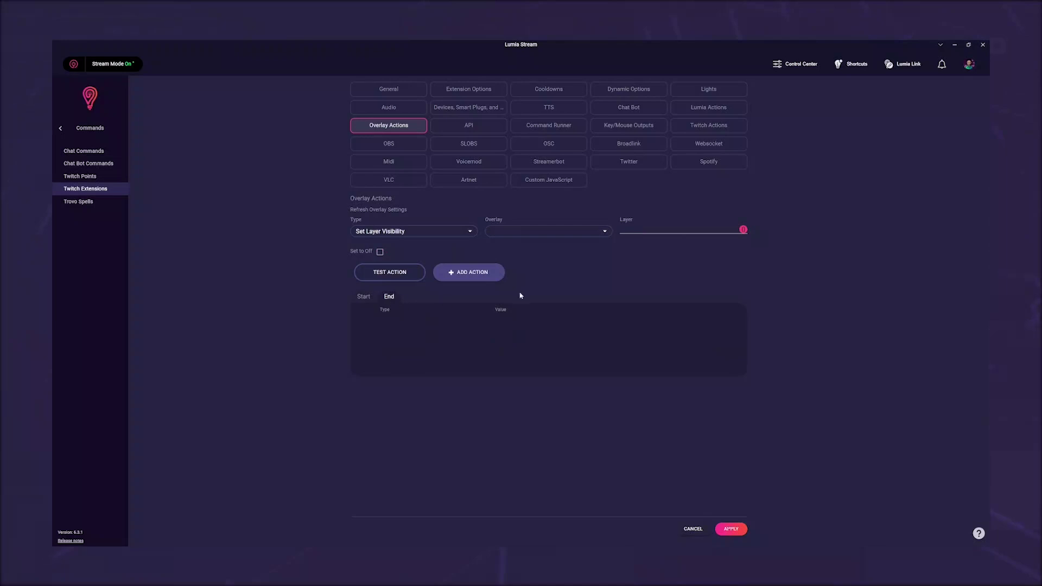
{"action": "left_click", "coordinate": [541, 237]}
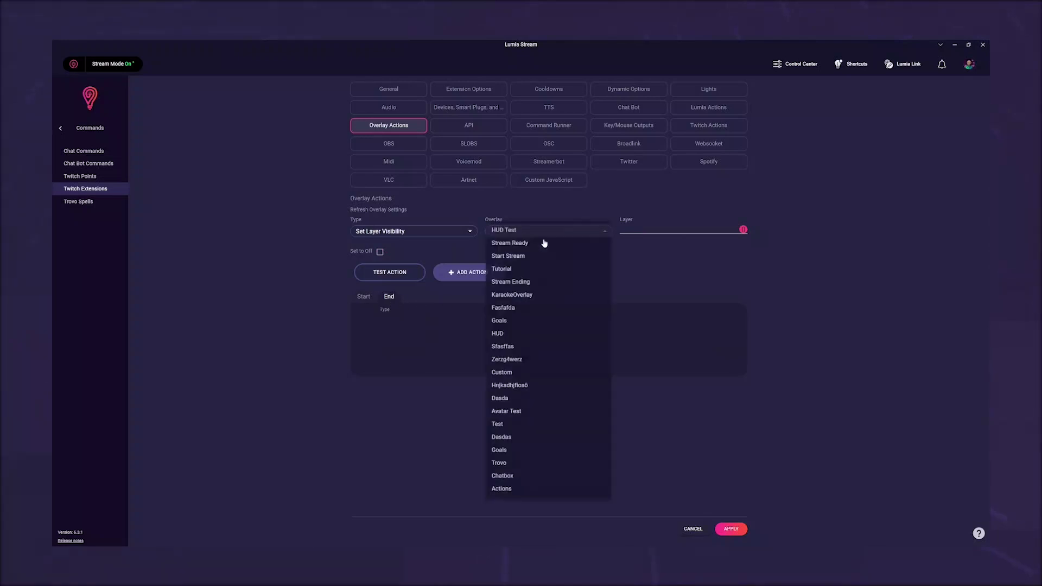
{"action": "left_click", "coordinate": [511, 494]}
{"action": "left_click", "coordinate": [638, 232]}
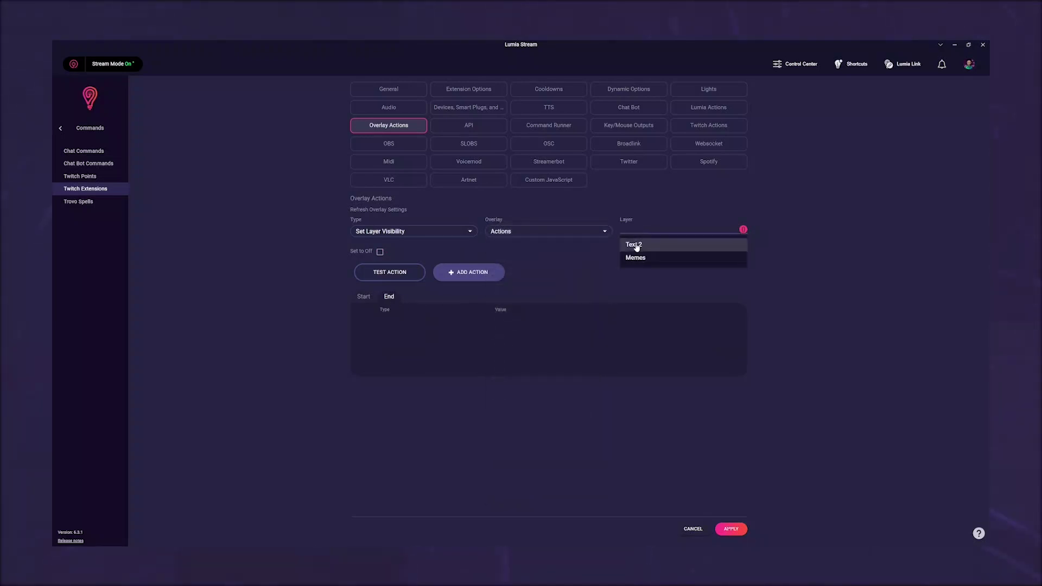
{"action": "left_click", "coordinate": [636, 241]}
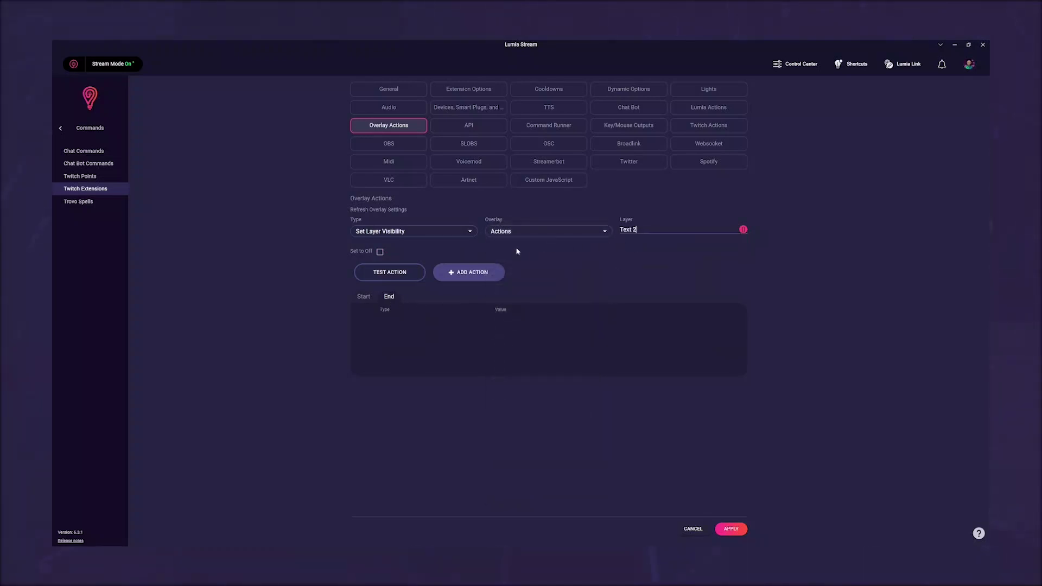
{"action": "left_click", "coordinate": [470, 274]}
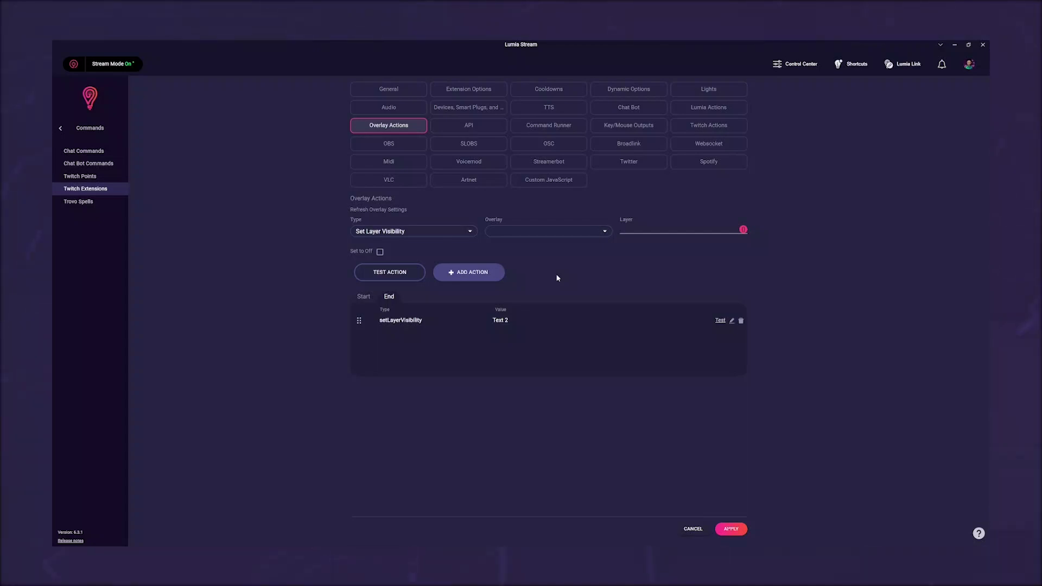
- Require users to enter a message to redeem the command, save the Say something command and refresh the extension changes
{"action": "left_click", "coordinate": [482, 94]}
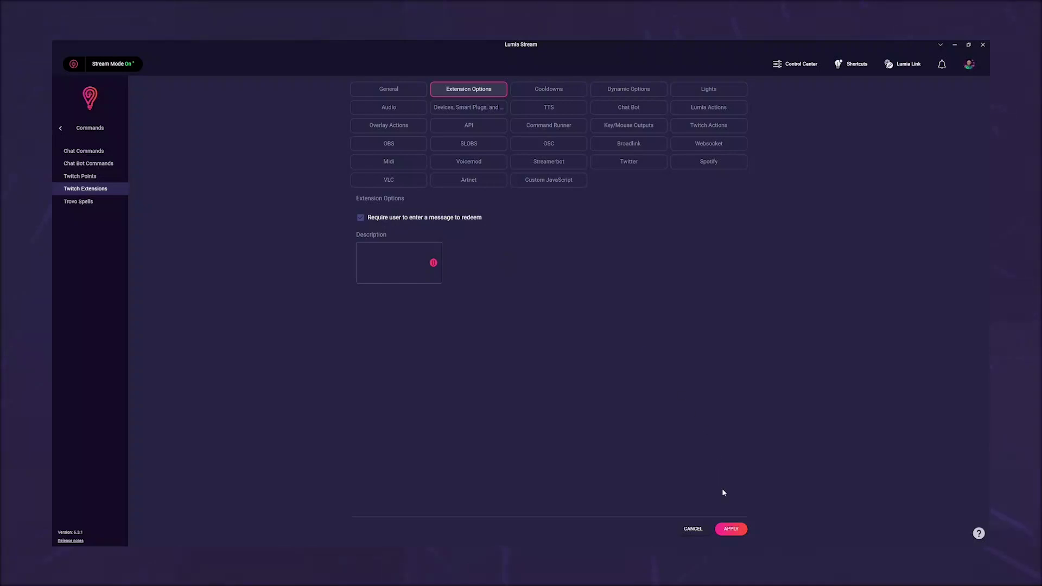
{"action": "left_click", "coordinate": [729, 528]}
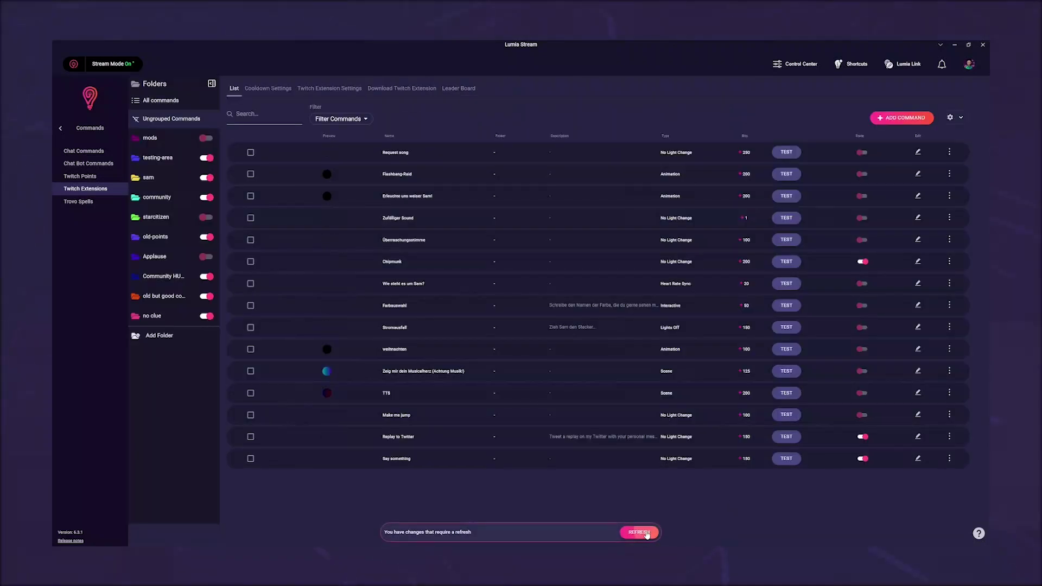
{"action": "left_click", "coordinate": [646, 533]}
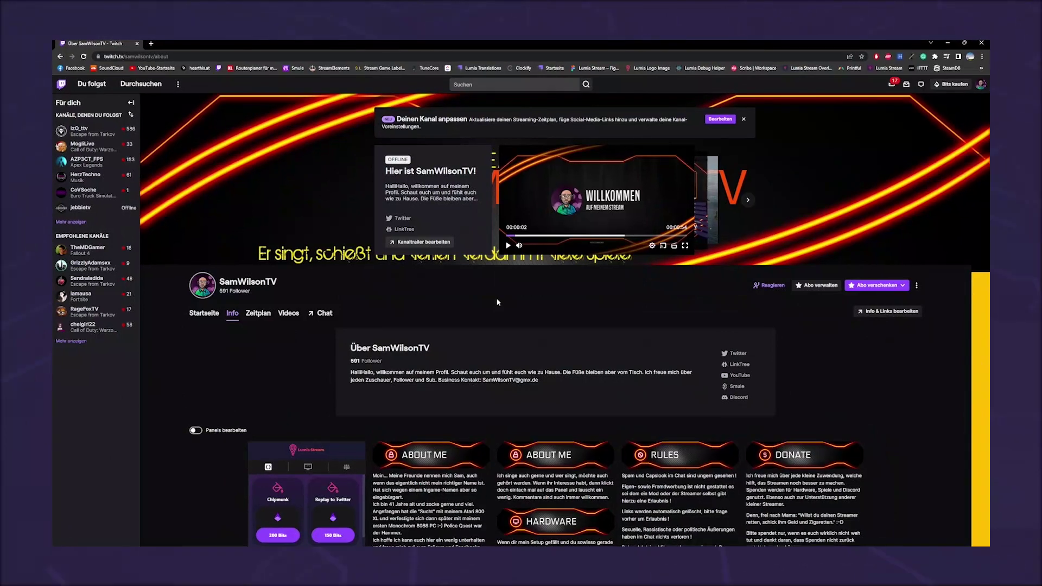
- On the Twitch channel's info page, activate the Say something command in the Lumia Stream extension with the prompt "We love Lumia"
{"action": "scroll", "coordinate": [331, 376], "scroll_direction": "down", "scroll_amount": 4}
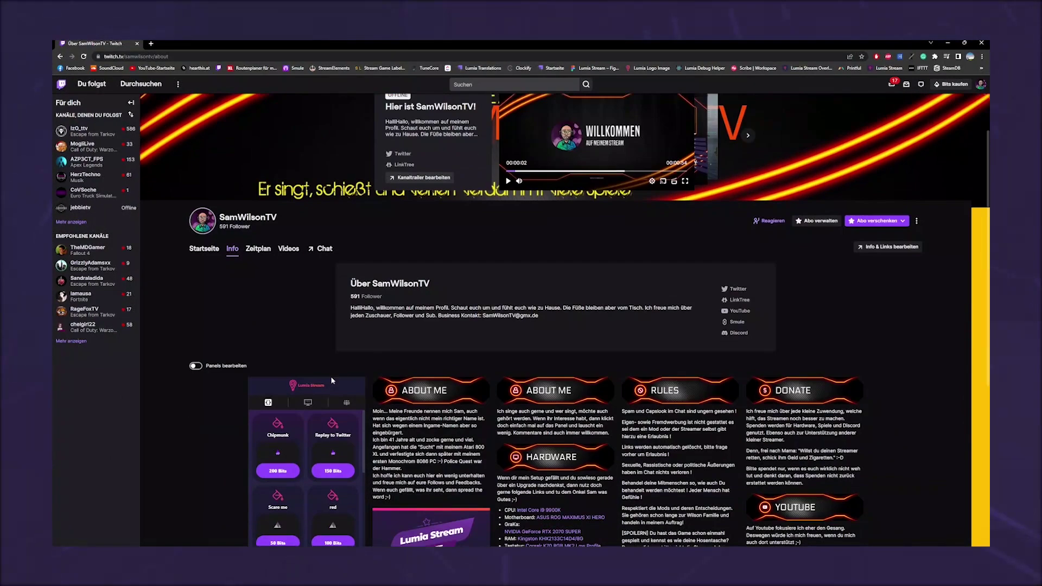
{"action": "scroll", "coordinate": [320, 423], "scroll_direction": "down", "scroll_amount": 3}
{"action": "left_click", "coordinate": [313, 486]}
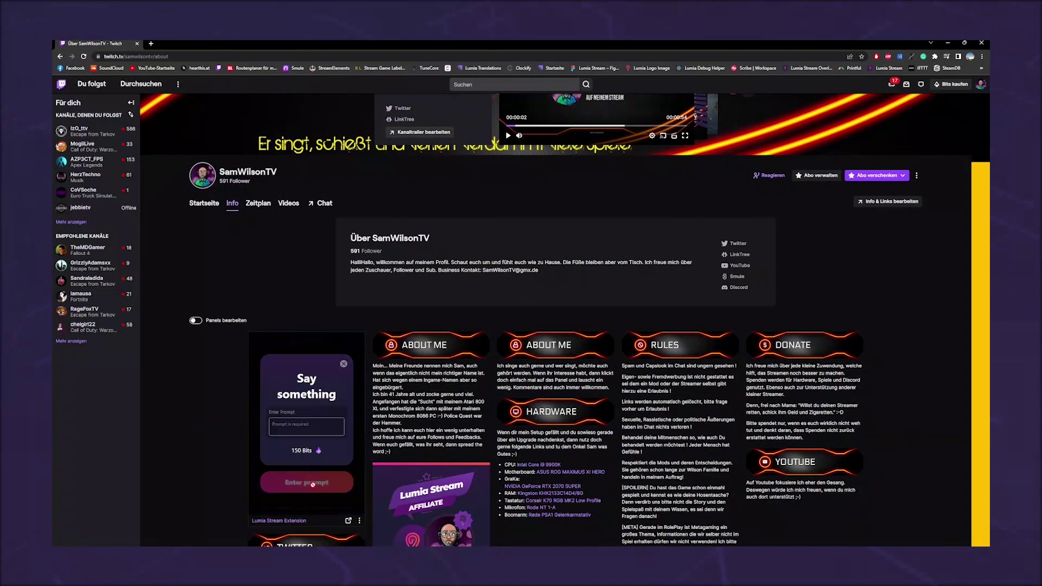
{"action": "left_click", "coordinate": [306, 426]}
{"action": "type", "text": "We love Lumia"}
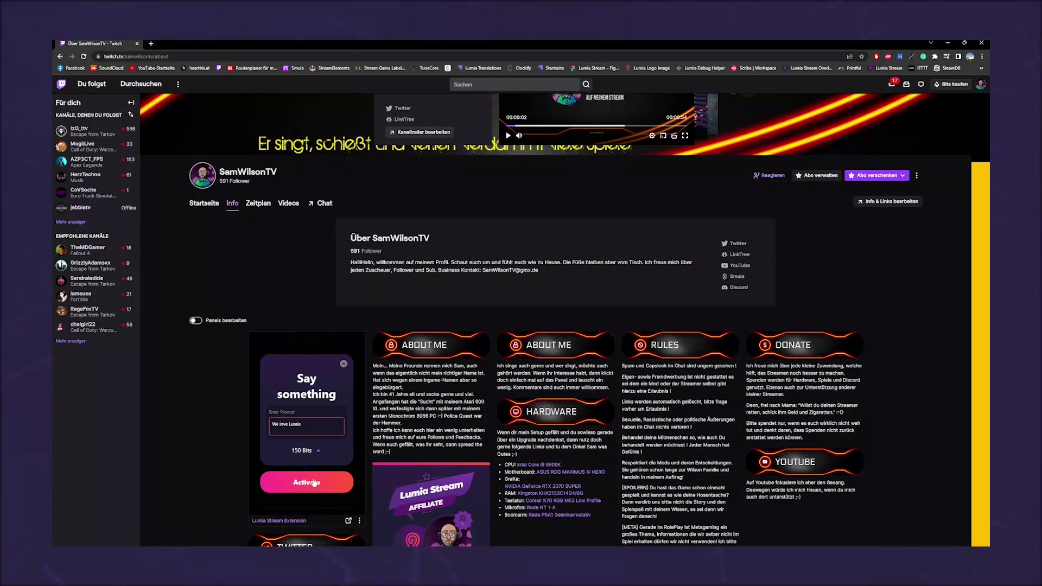
{"action": "left_click", "coordinate": [313, 482]}
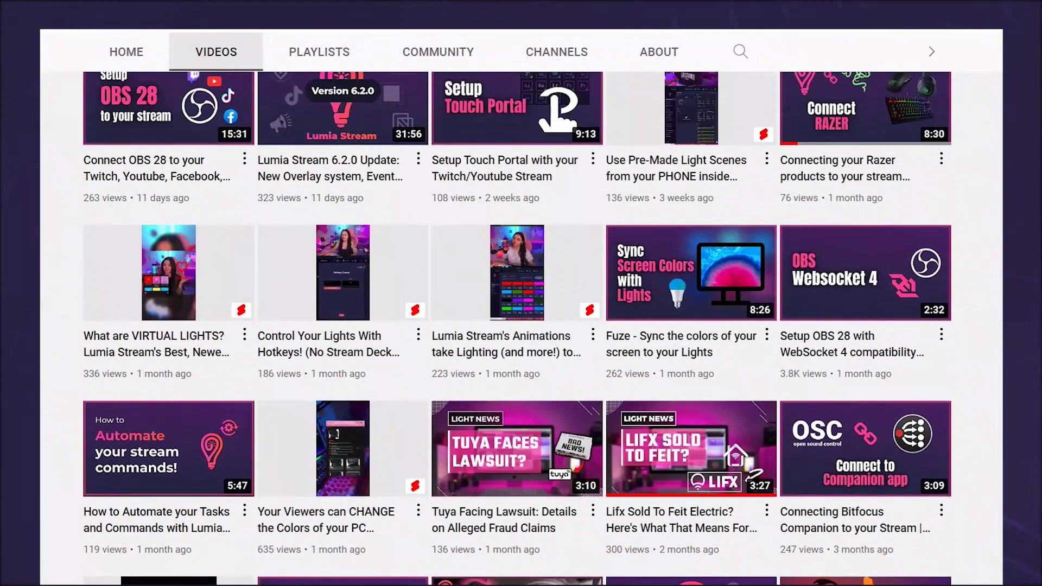
{"action": "scroll", "coordinate": [517, 329], "scroll_direction": "up", "scroll_amount": 6}
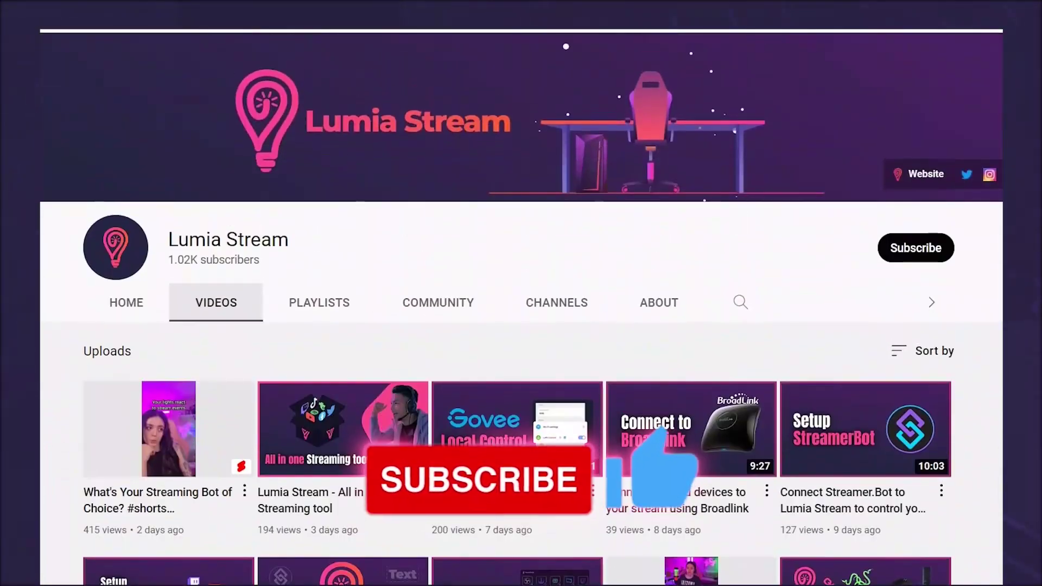